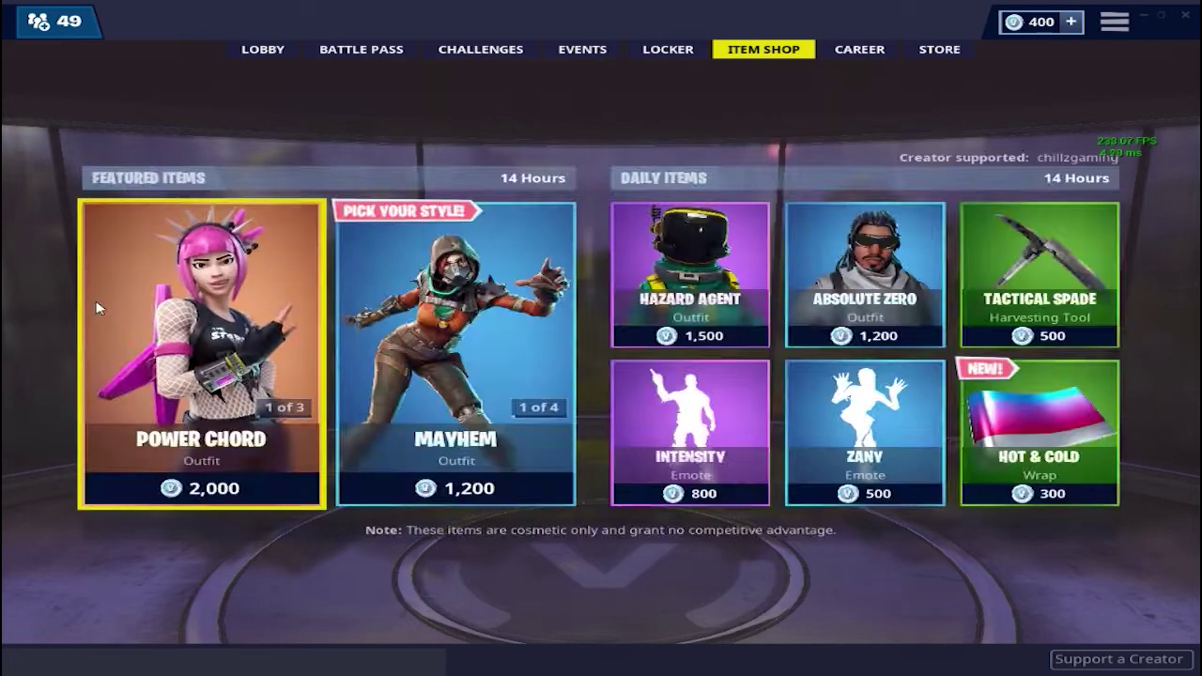
Accept the prefilled creator code in Fortnite's Support a Creator dialog
click(1112, 657)
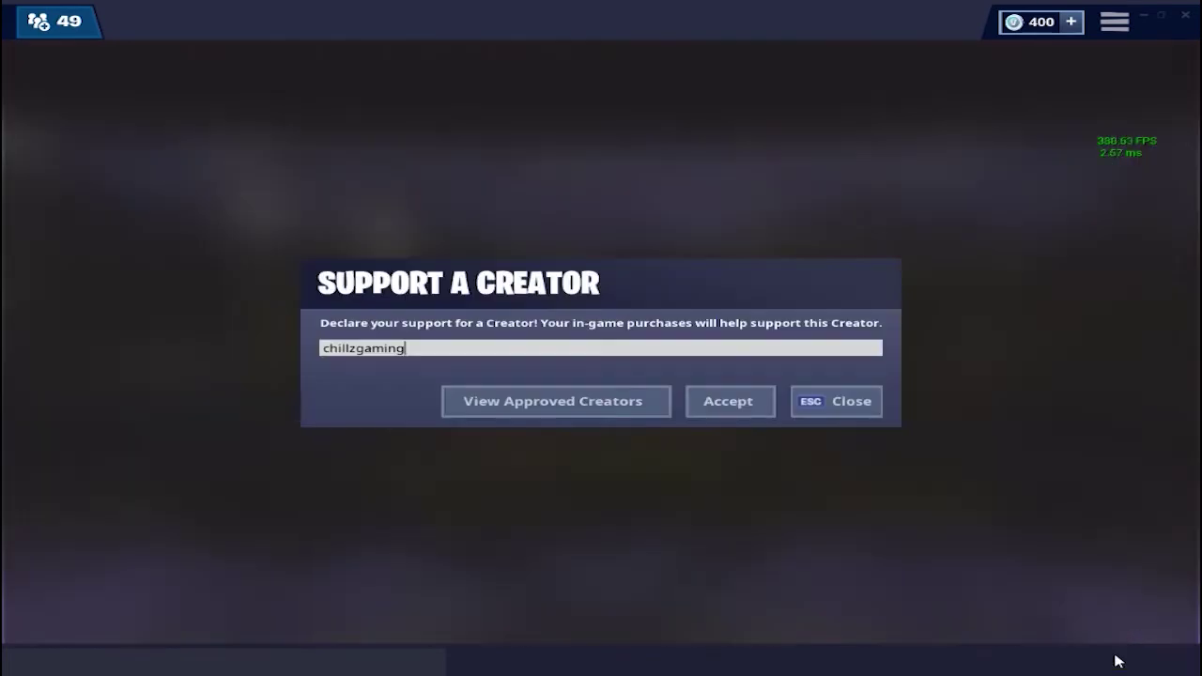
drag(422, 346, 285, 352)
click(306, 376)
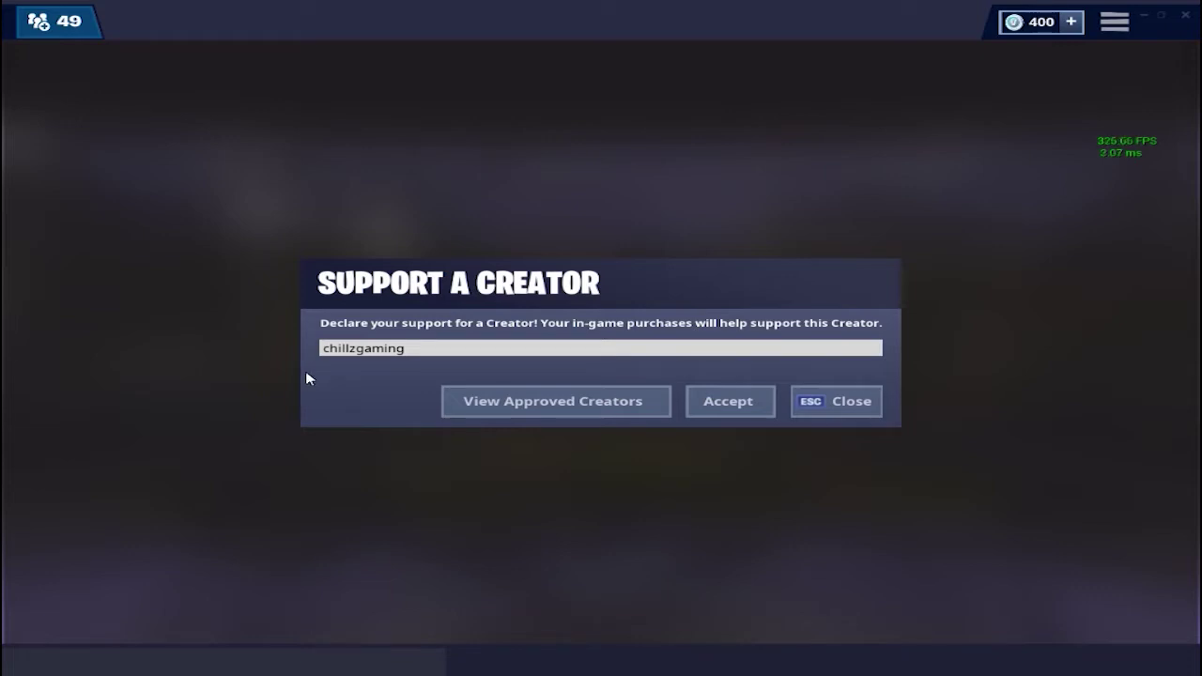
click(757, 413)
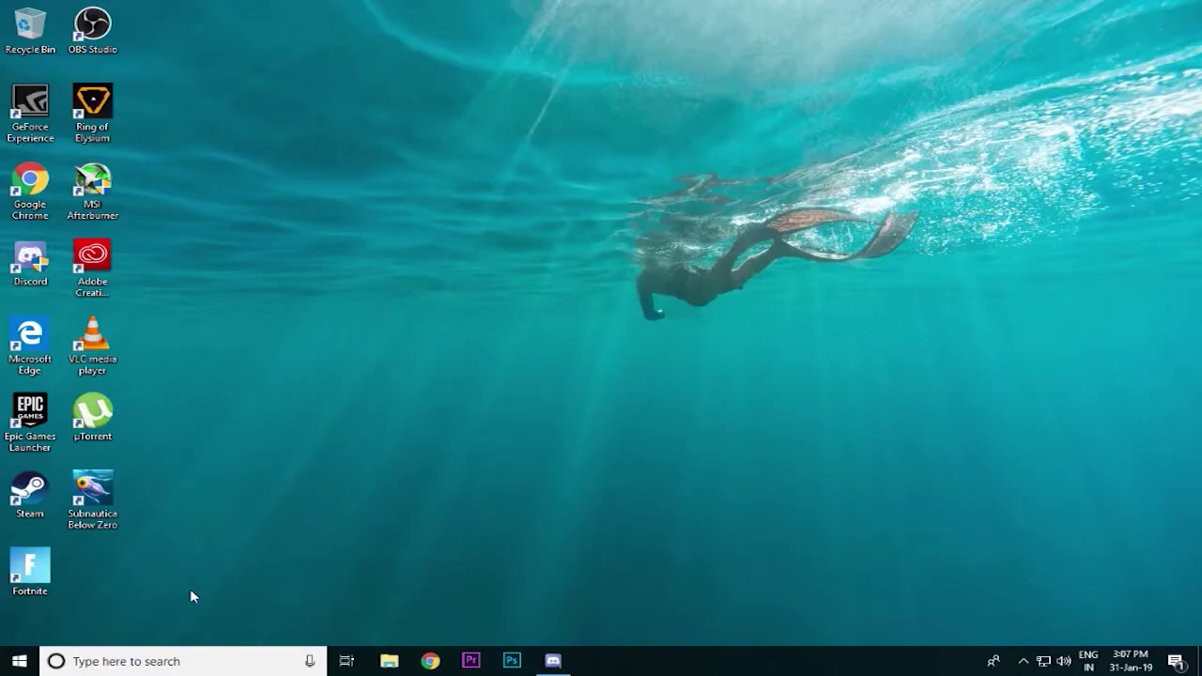
Search %appdata% in Windows Search, then go up to the AppData folder
click(153, 658)
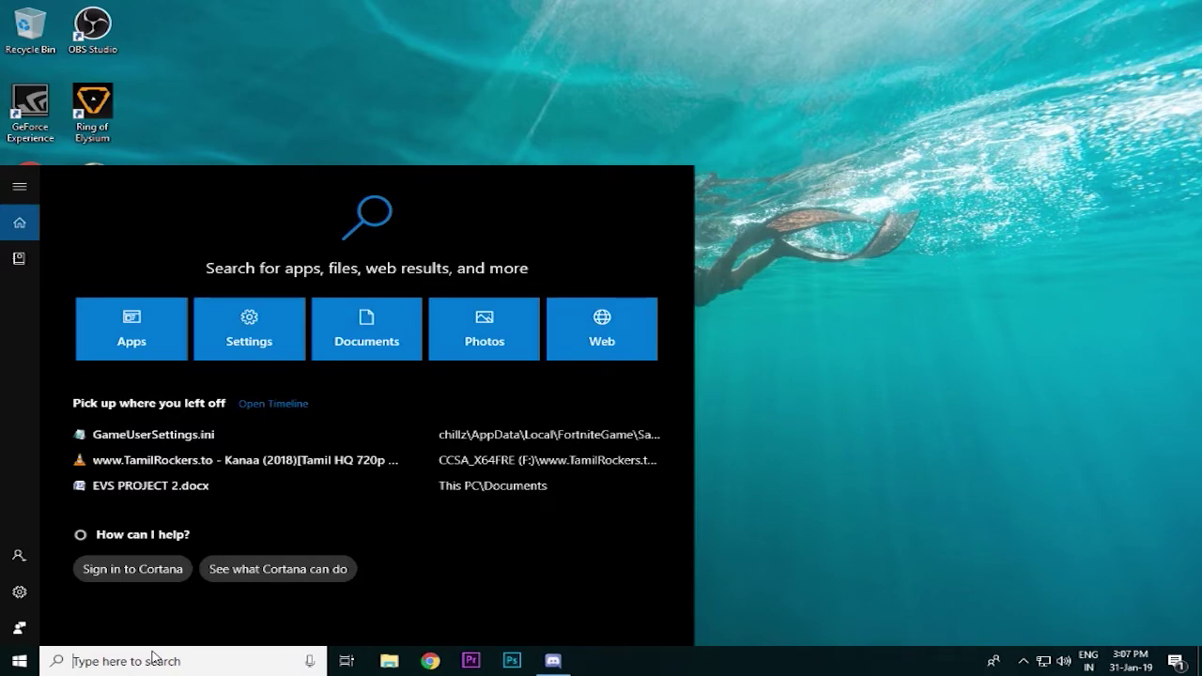
text(%appdata%)
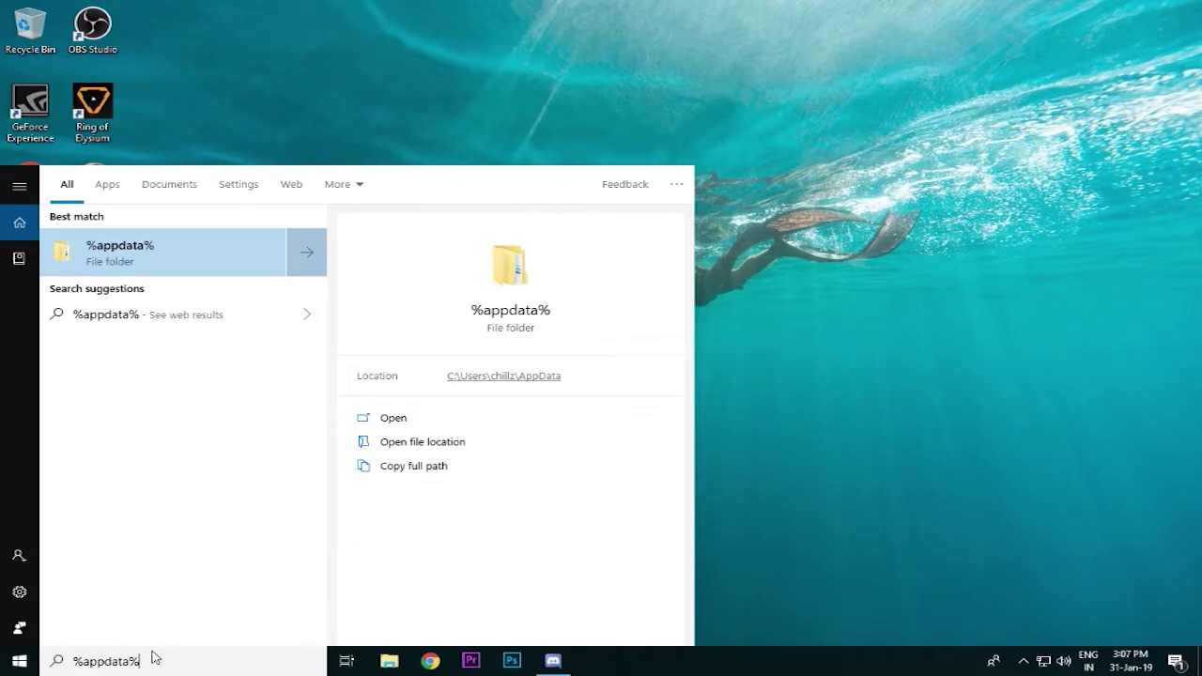
key(Return)
click(366, 48)
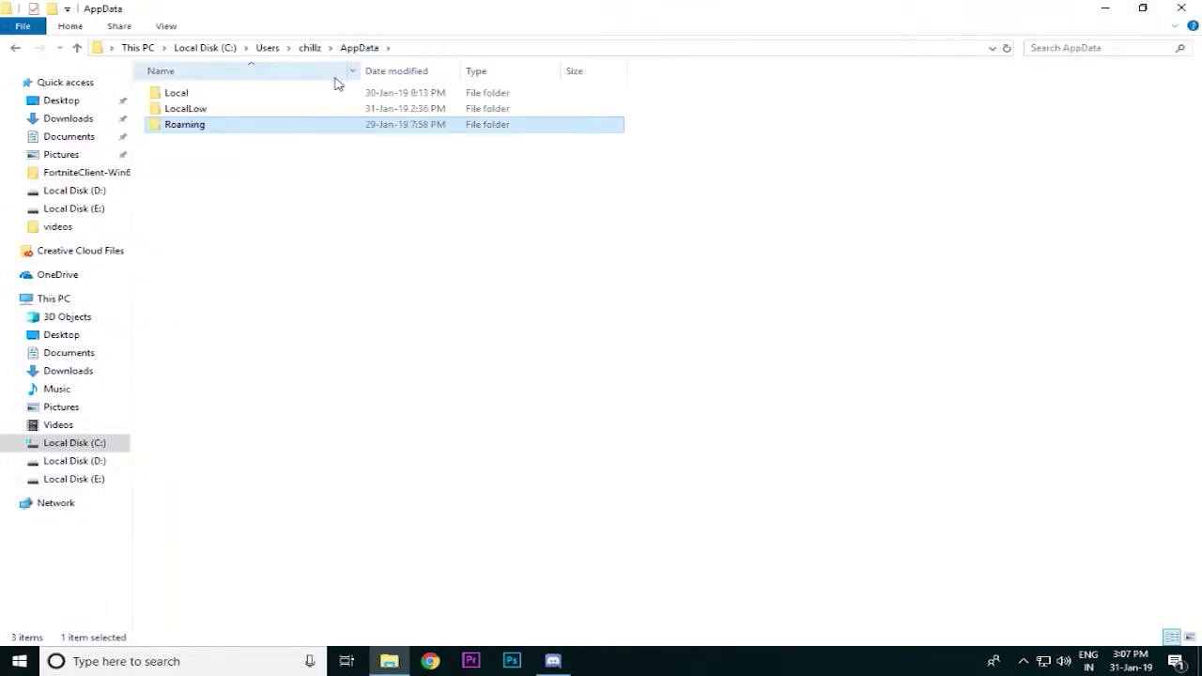
Browse to Local\FortniteGame\Saved\Config\WindowsClient in File Explorer
double_click(303, 94)
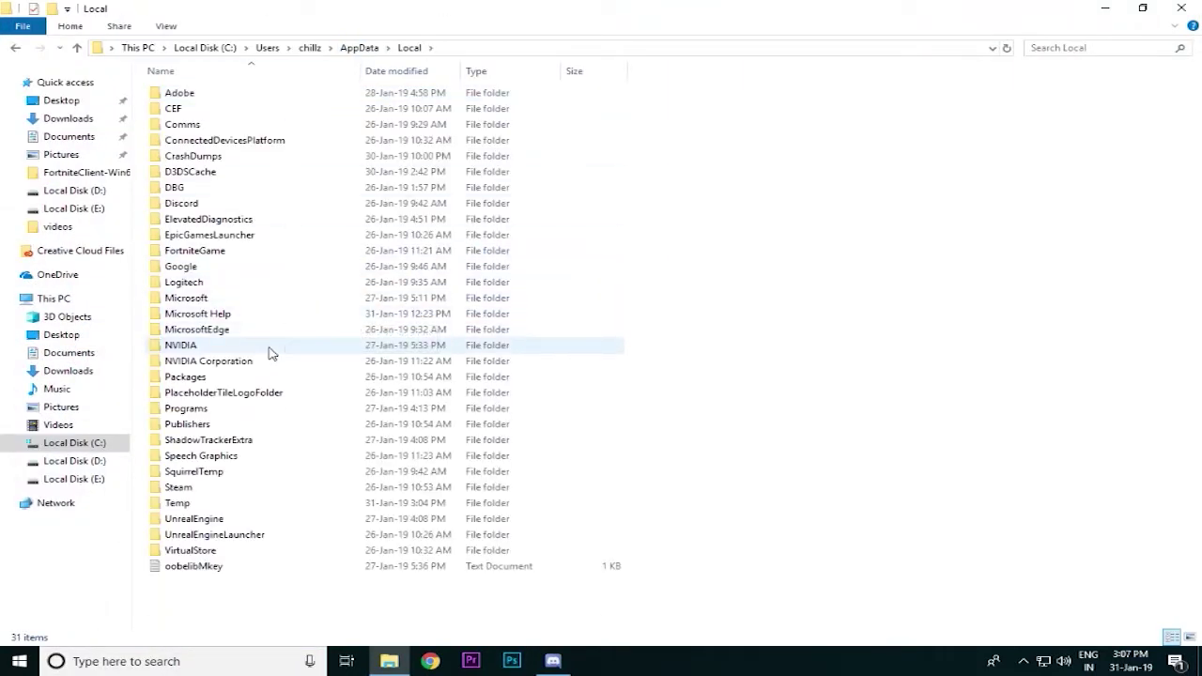
double_click(258, 254)
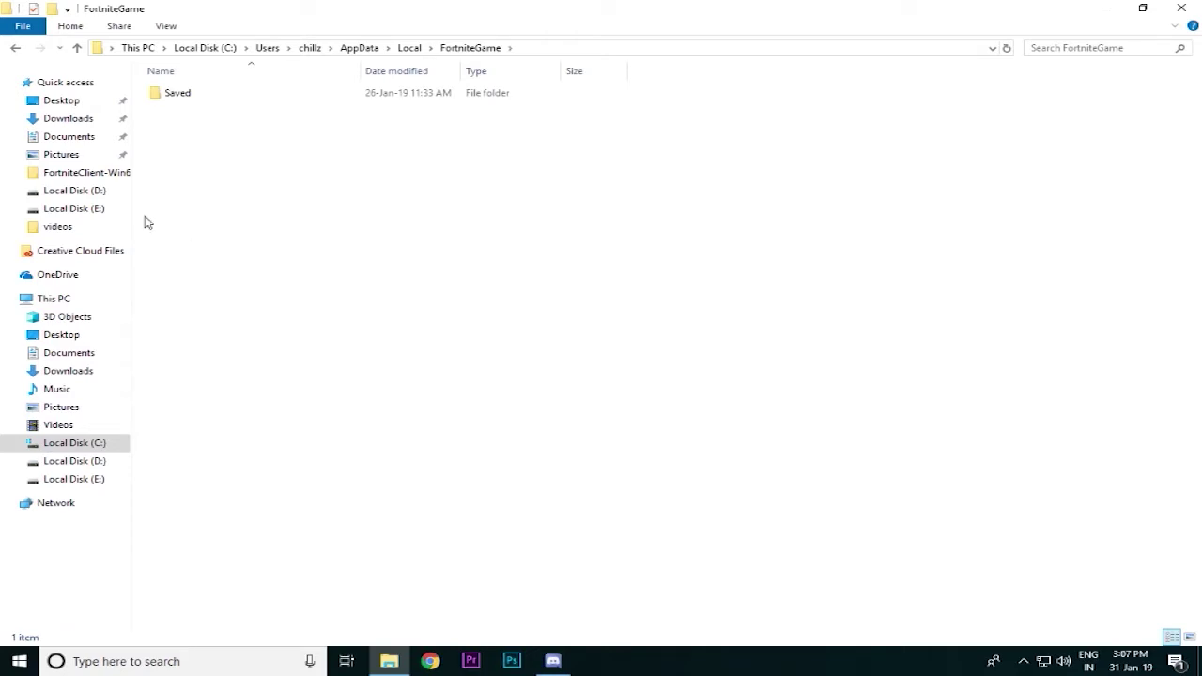
double_click(193, 94)
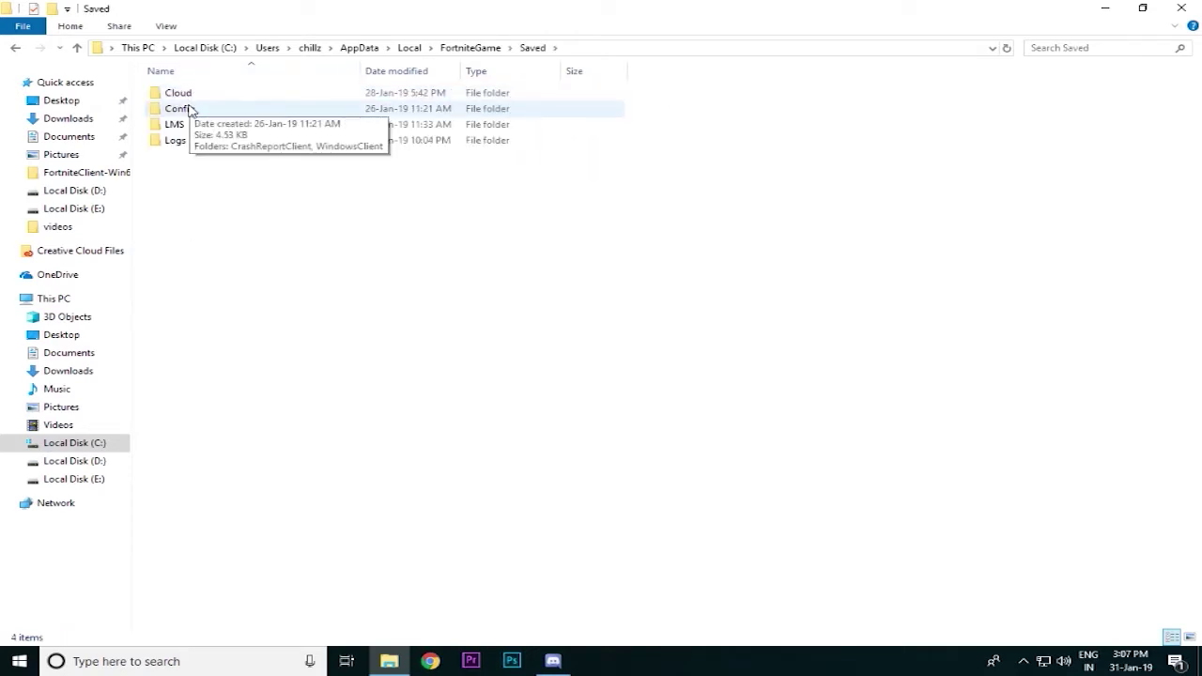
double_click(190, 110)
double_click(255, 113)
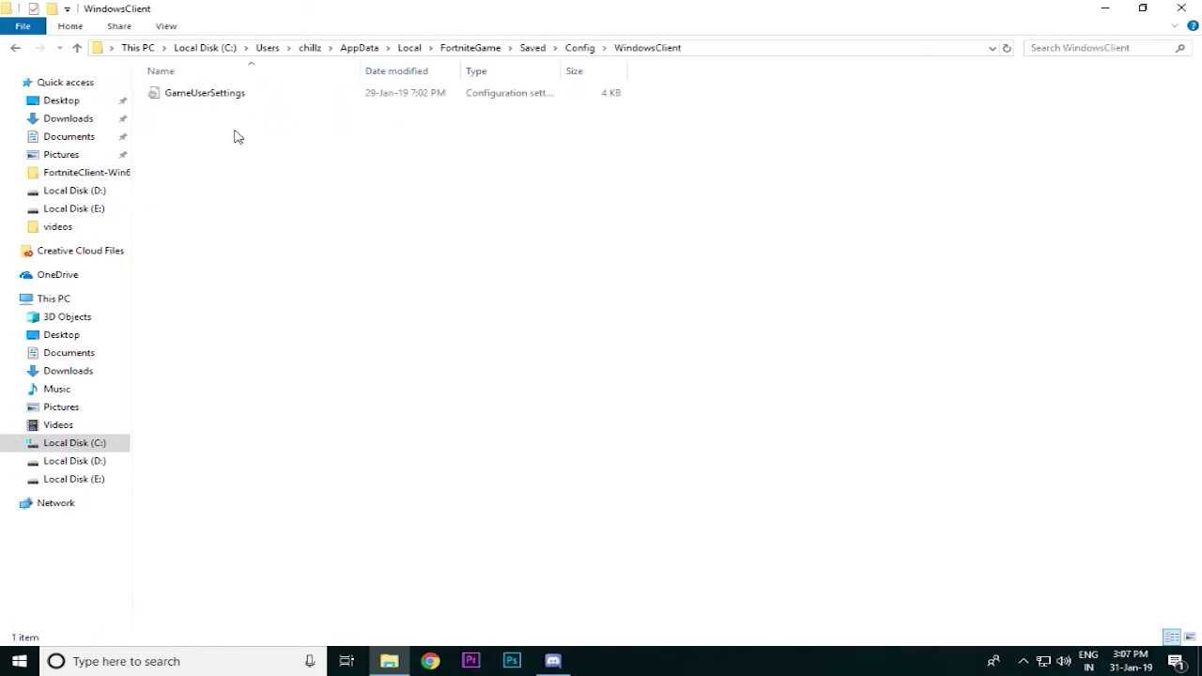
Open GameUserSettings for editing in Notepad
right_click(279, 92)
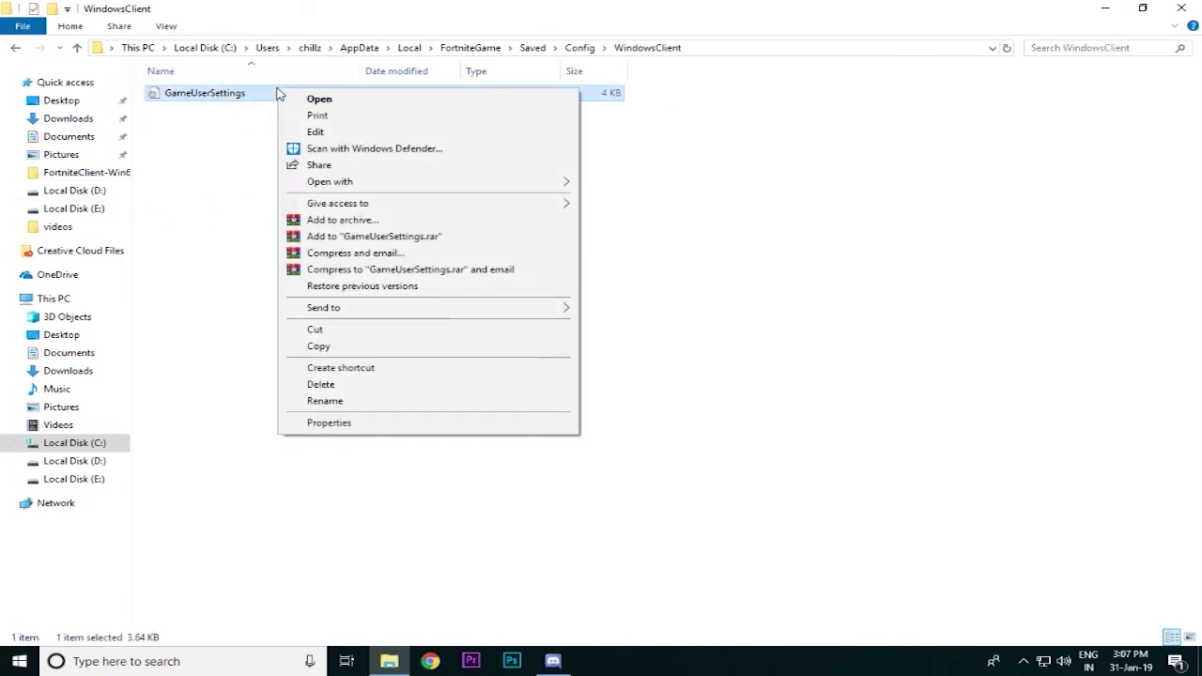
click(324, 132)
scroll(177, 171, down, 13)
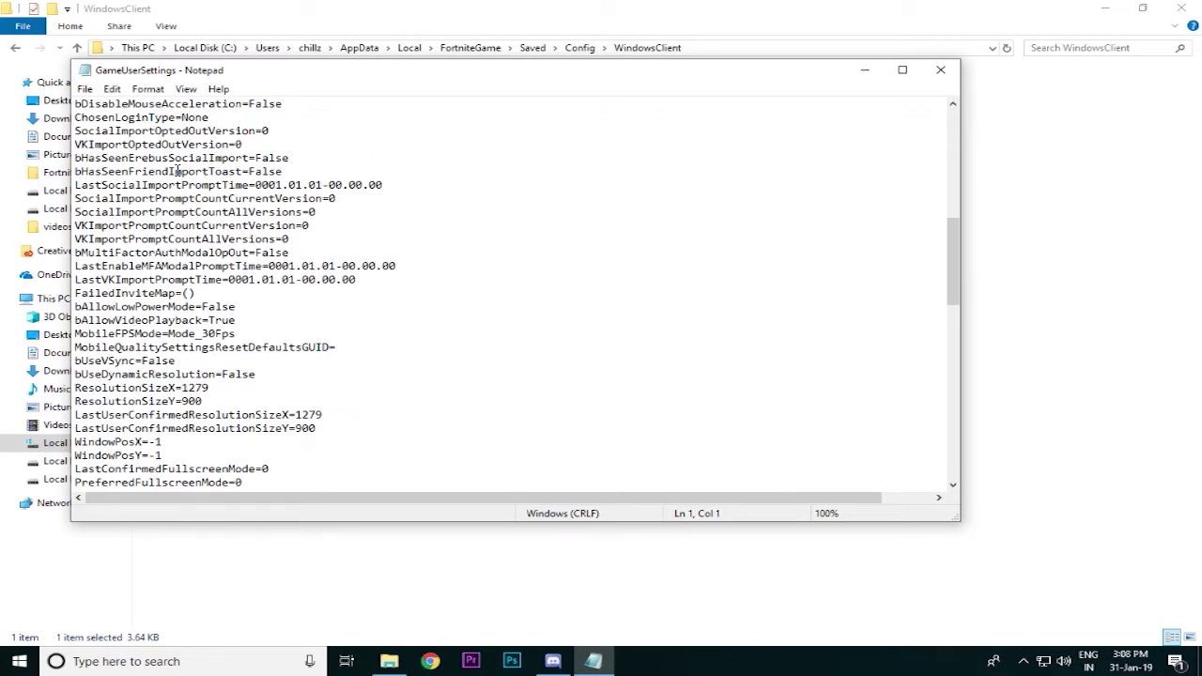
Set ResolutionSizeX to 1279 and ResolutionSizeY to 900 in GameUserSettings
scroll(177, 171, down, 1)
scroll(132, 360, down, 1)
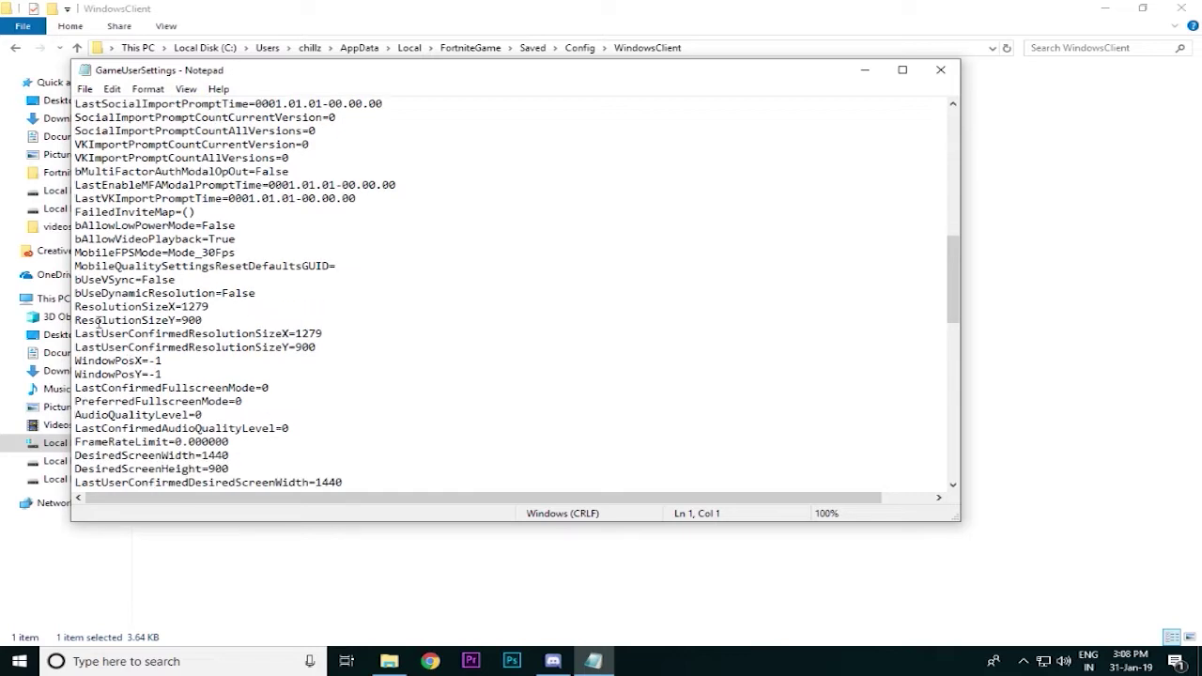
drag(77, 310, 322, 343)
click(187, 307)
double_click(184, 306)
drag(203, 321, 185, 320)
click(183, 307)
scroll(231, 381, down, 1)
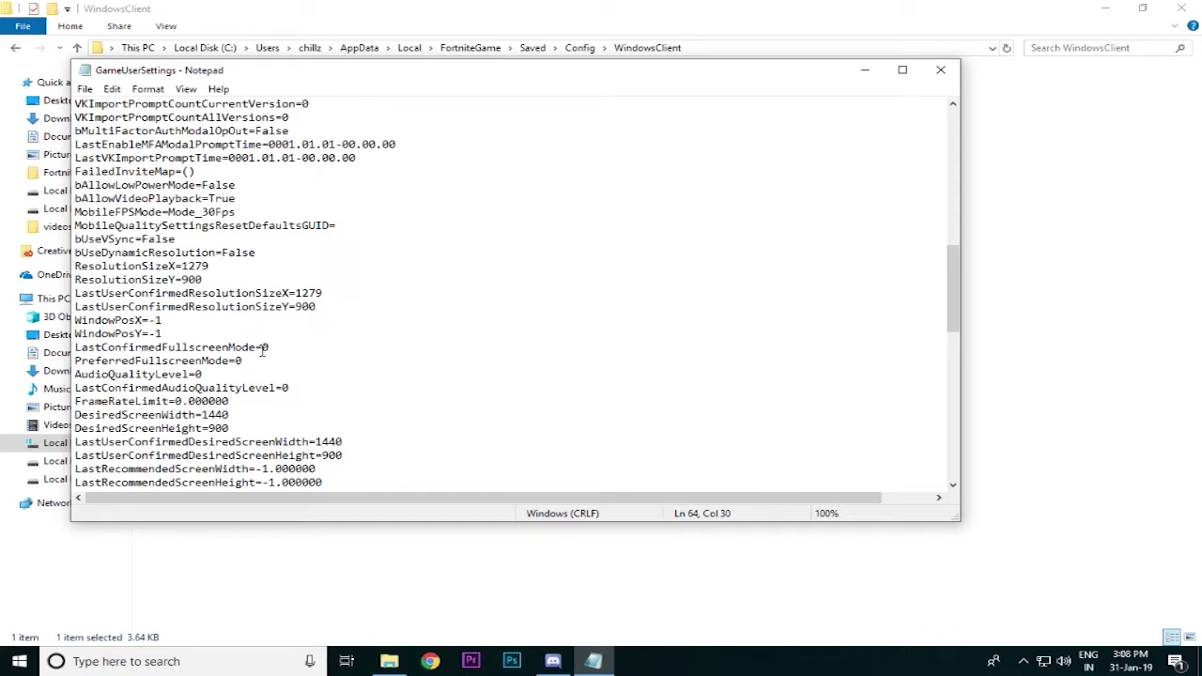
scroll(260, 355, up, 3)
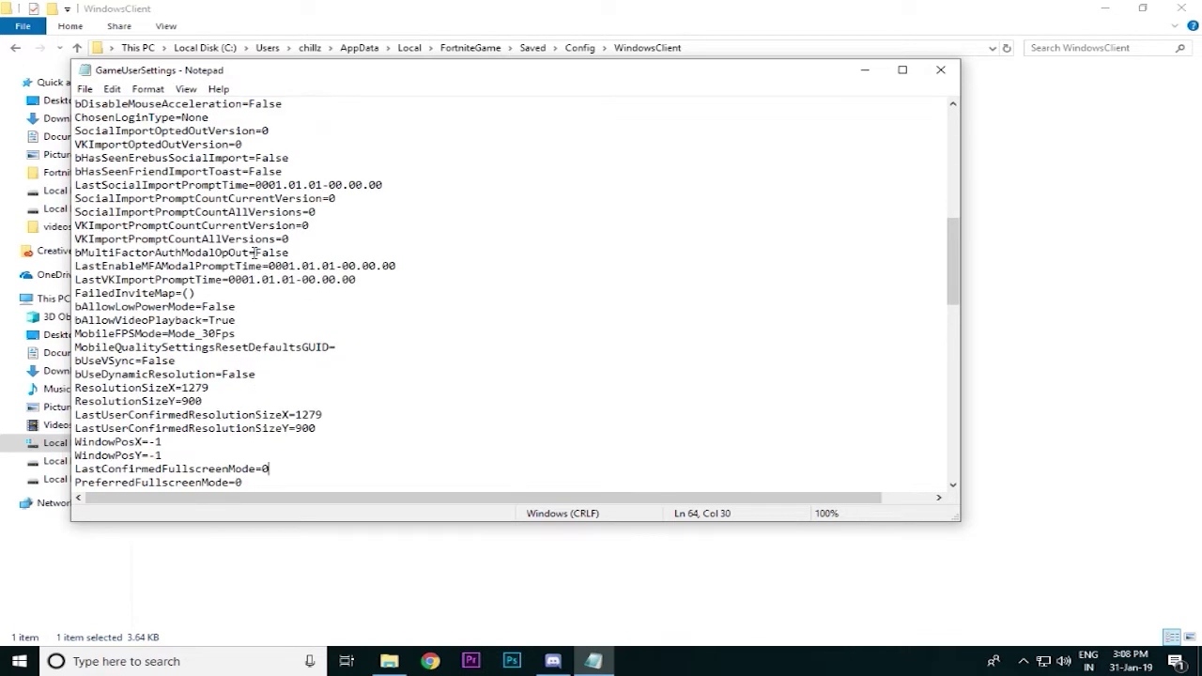
Save GameUserSettings and close Notepad
click(84, 88)
click(110, 139)
click(941, 69)
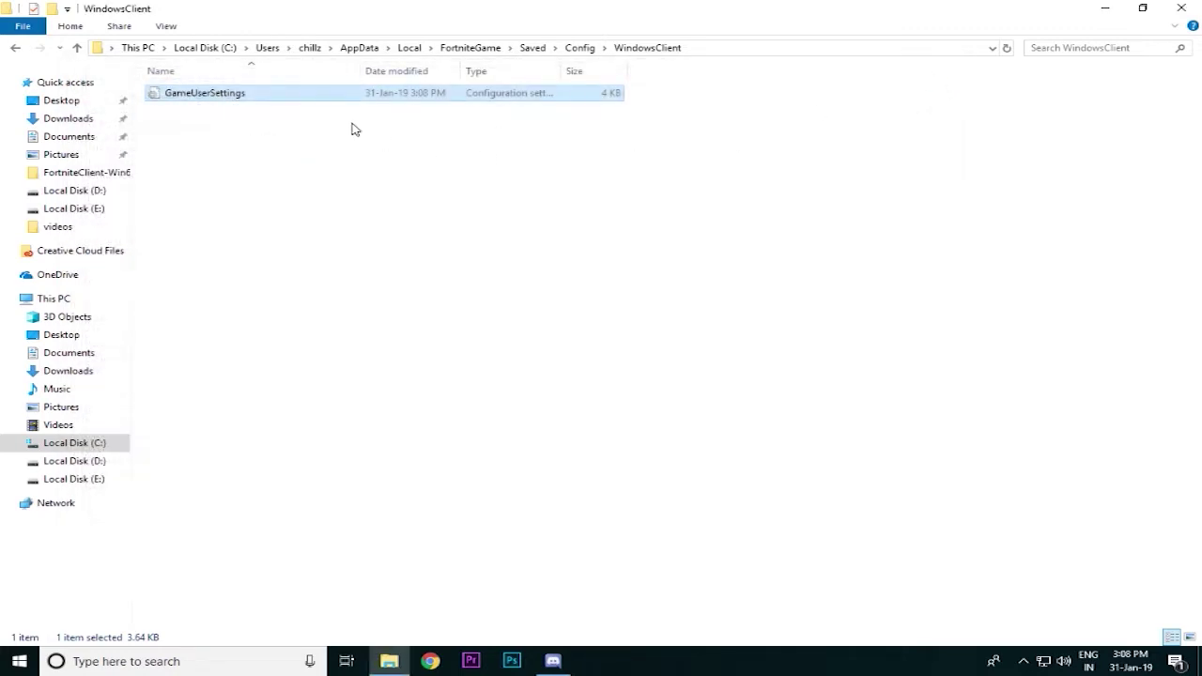
Make GameUserSettings read-only through its Properties and apply the change
right_click(317, 97)
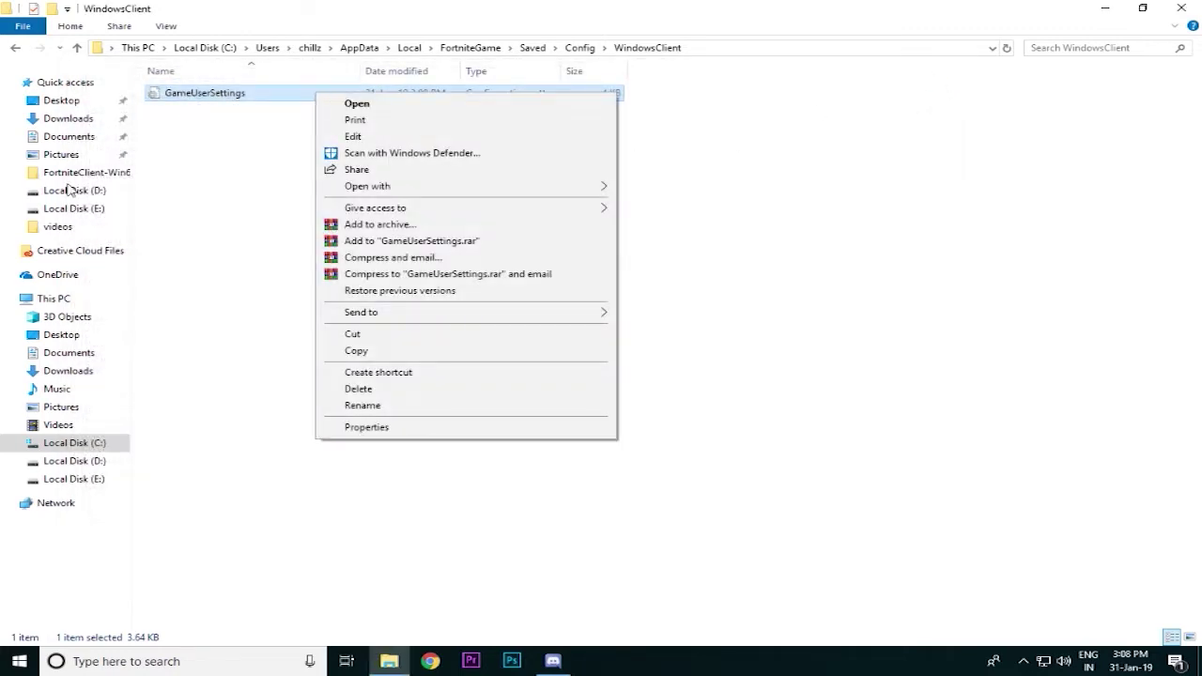
click(368, 428)
click(406, 376)
click(587, 459)
click(460, 460)
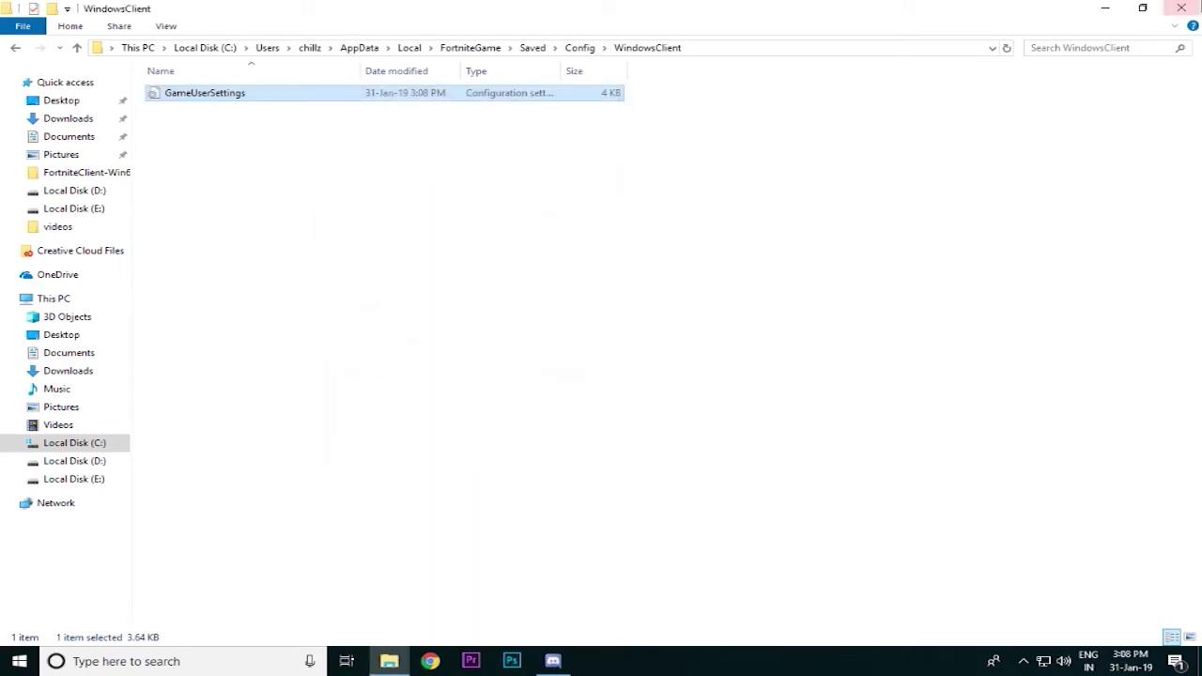
Close File Explorer and refresh the desktop
click(1182, 8)
right_click(607, 118)
click(680, 160)
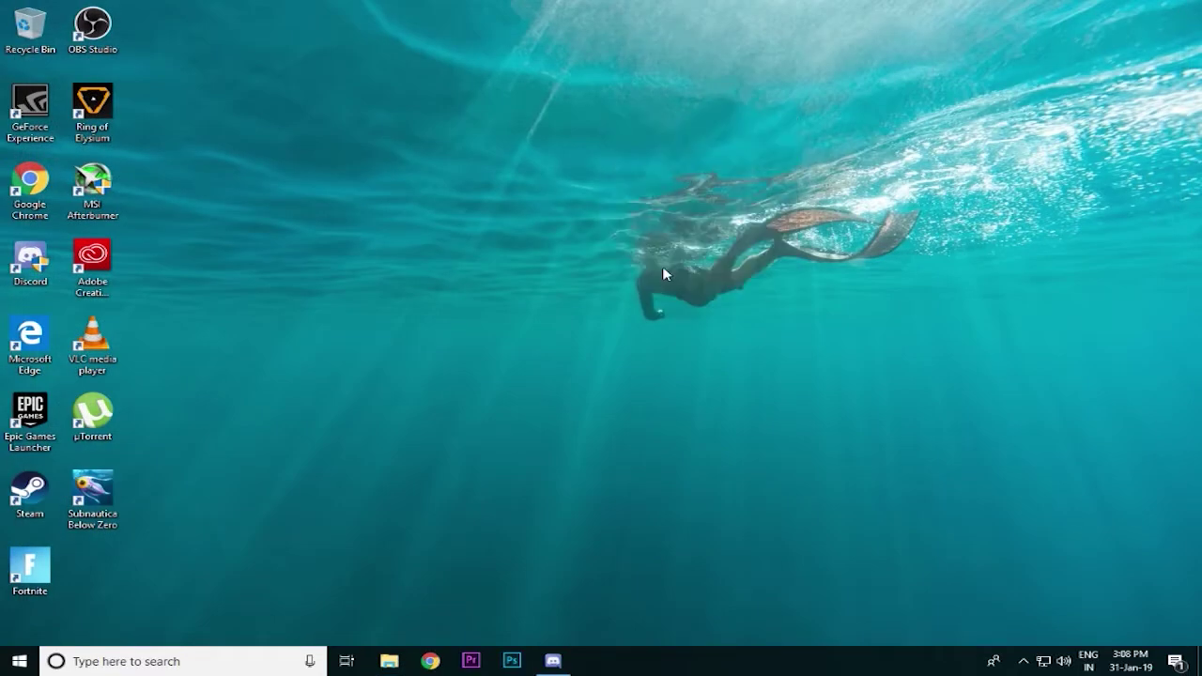
right_click(662, 273)
click(711, 378)
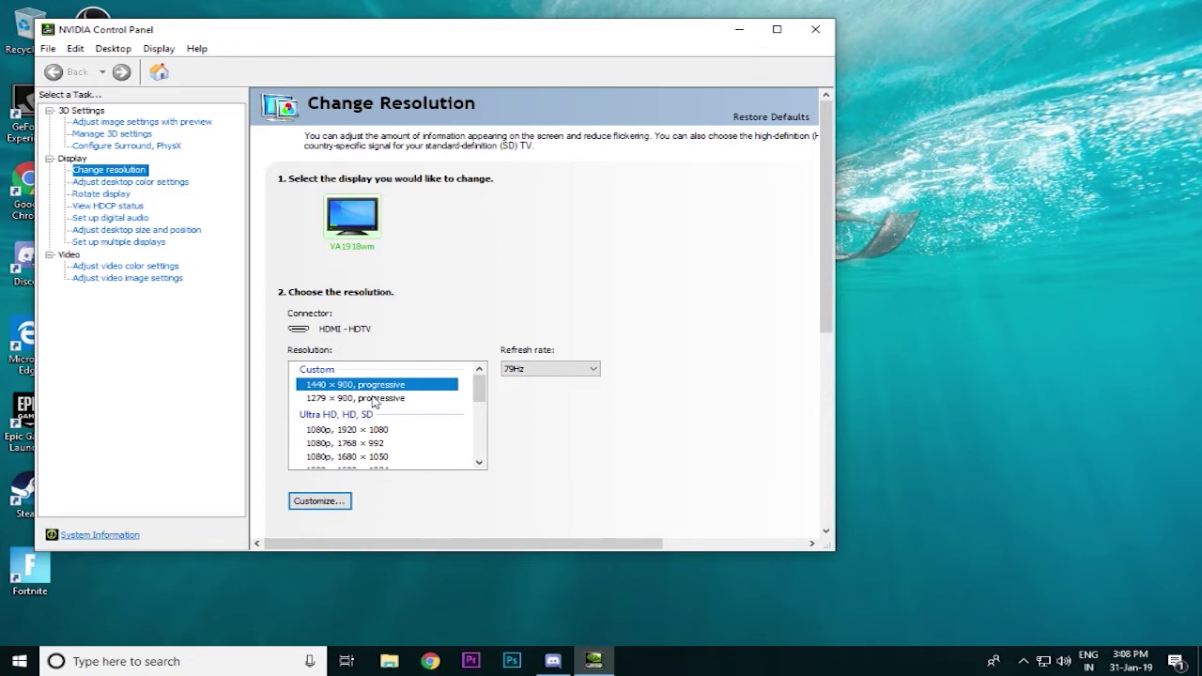
Keep 'Enable resolutions not exposed' on and test a 1279 × 900 at 79 Hz custom resolution
click(326, 499)
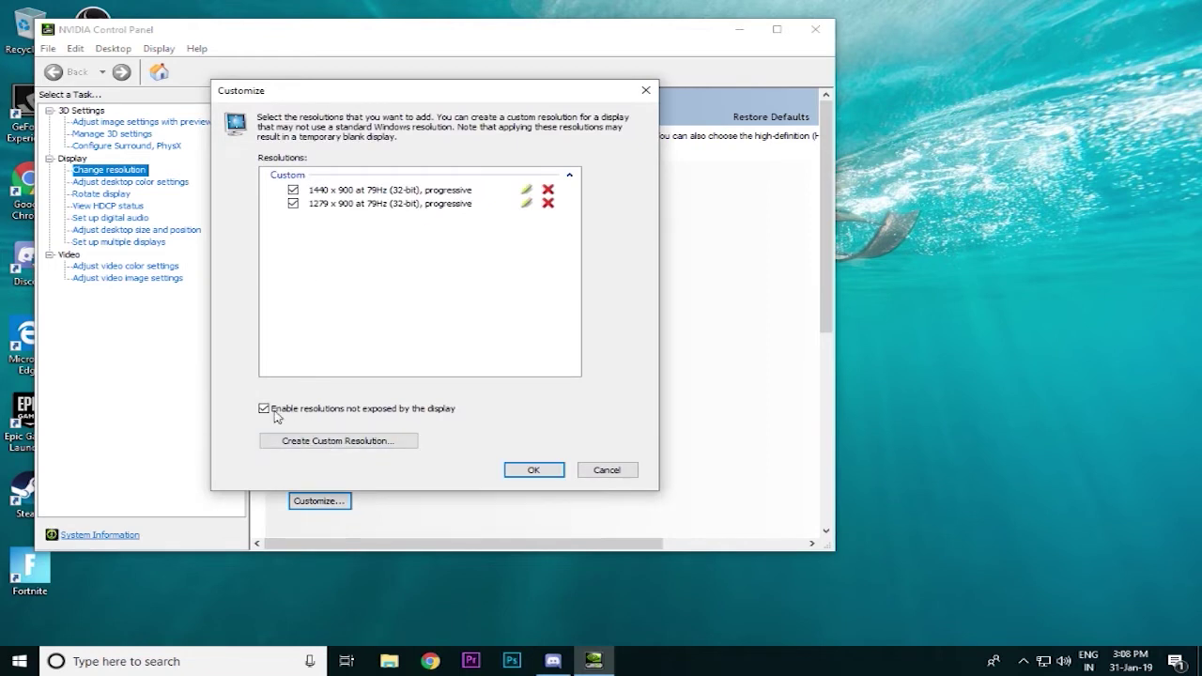
click(265, 410)
click(264, 410)
click(355, 451)
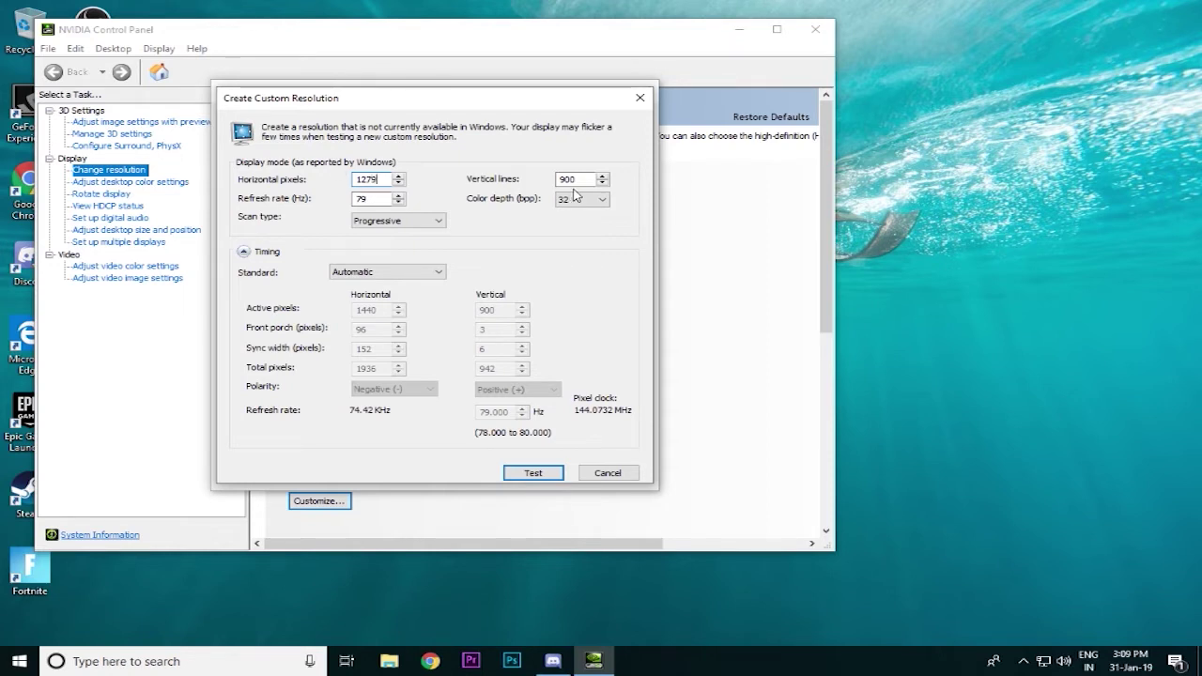
click(534, 473)
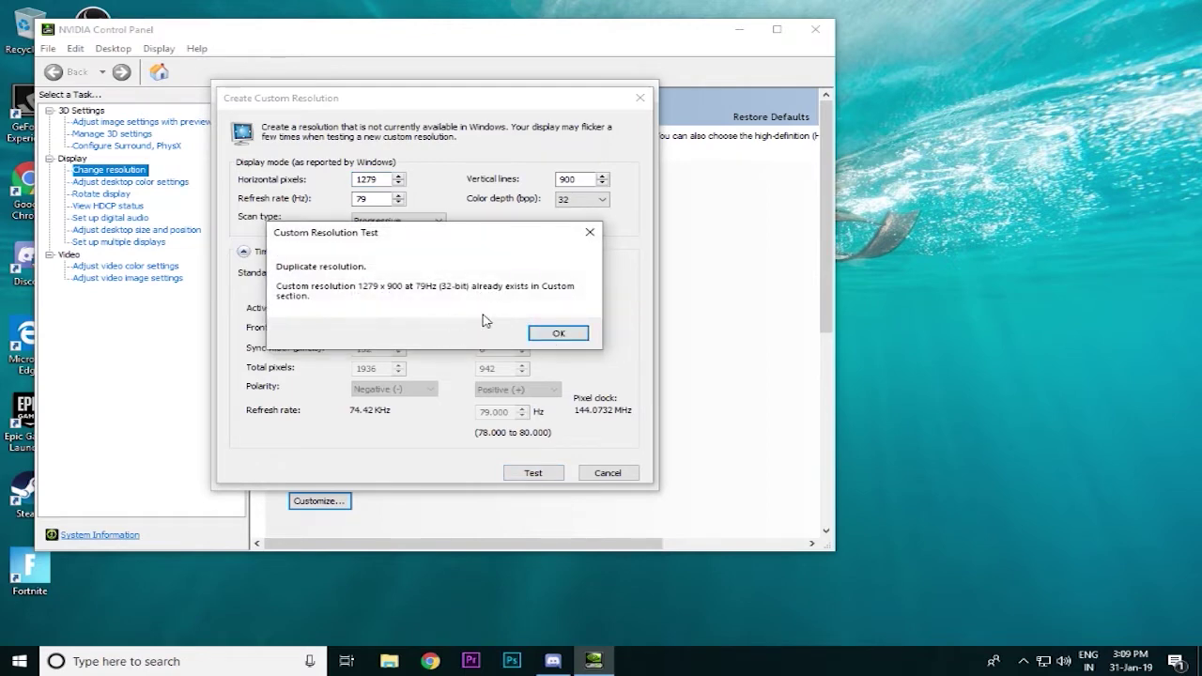
Dismiss the duplicate warning, test and save the custom resolution, and confirm Customize
click(559, 335)
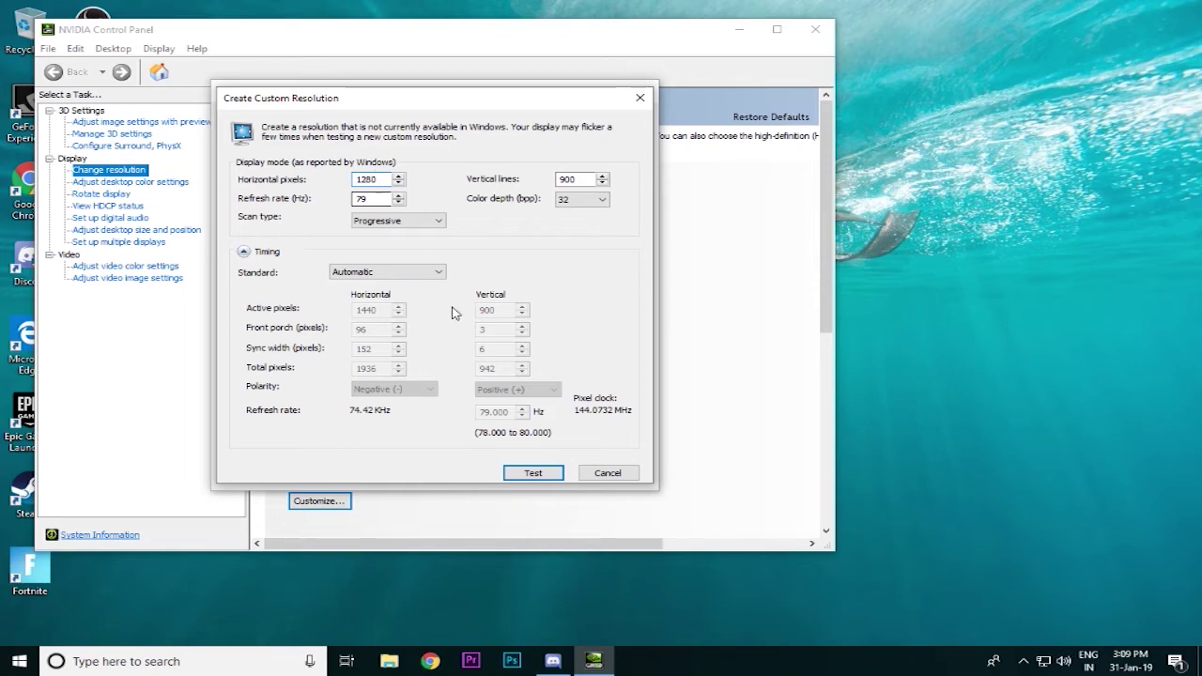
click(534, 473)
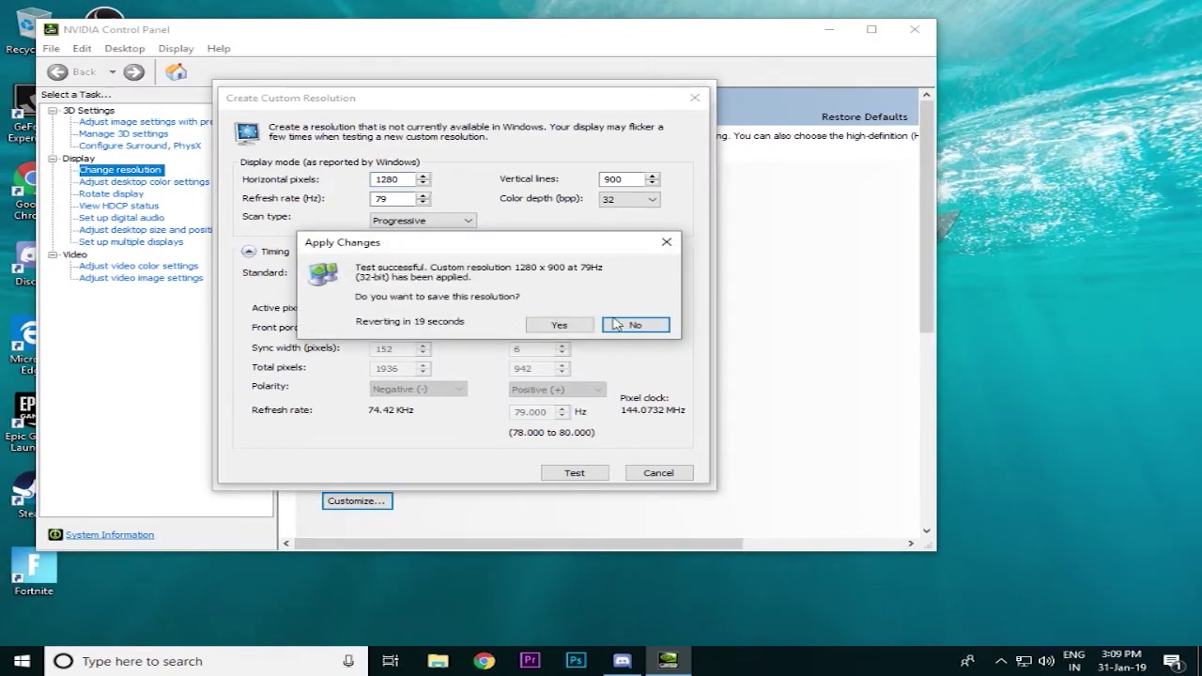
click(559, 326)
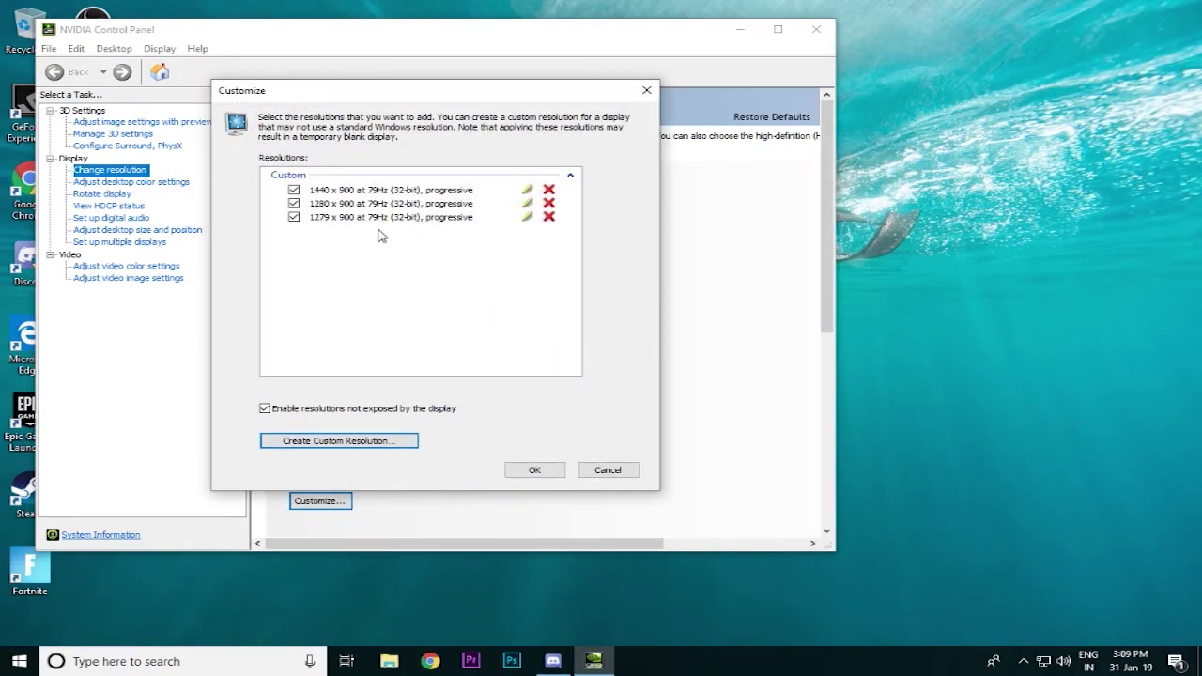
click(533, 471)
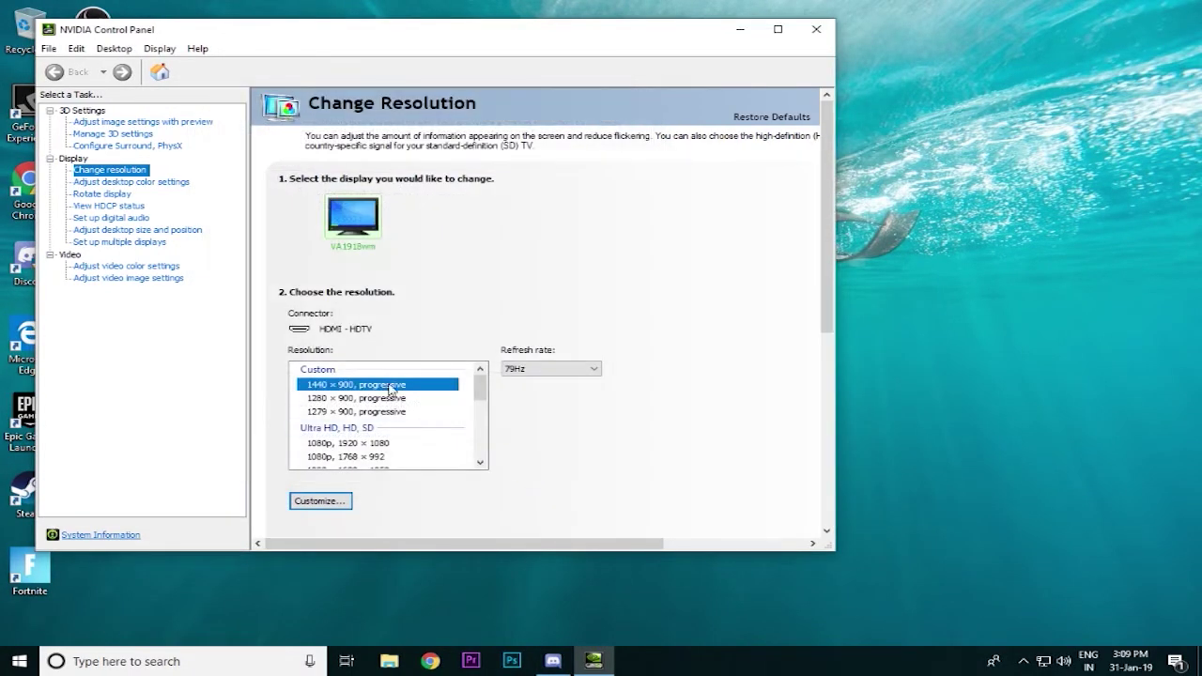
Switch the display to the 1279 × 900 custom resolution and keep it
click(363, 413)
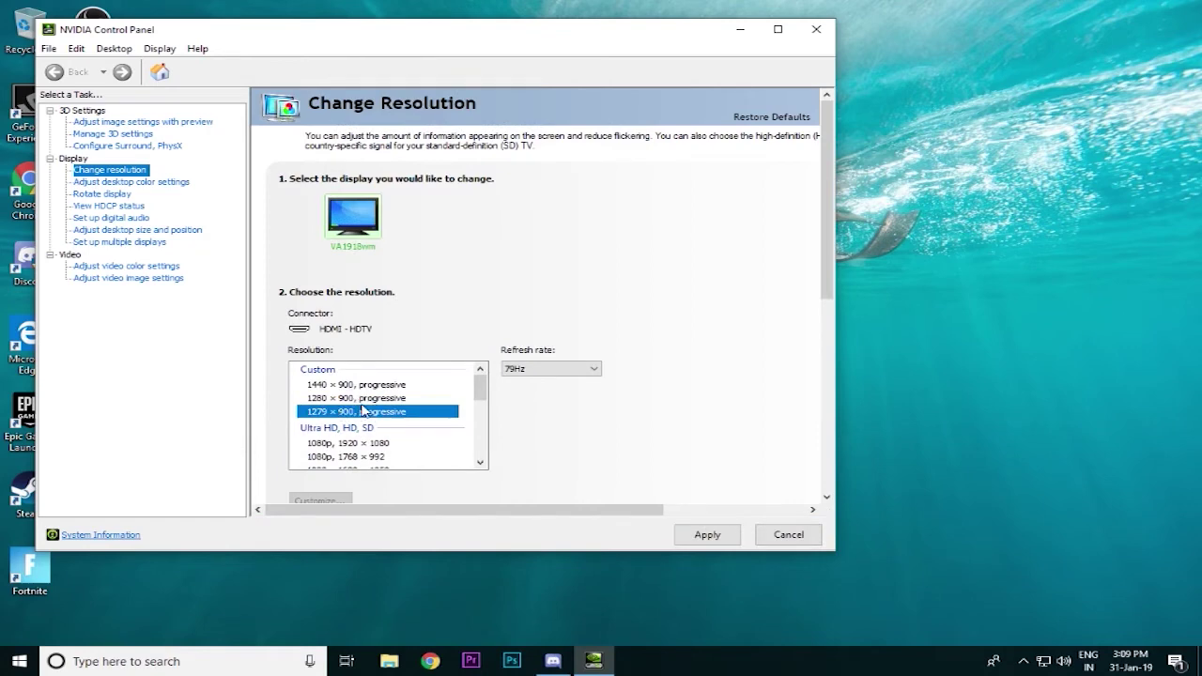
click(724, 535)
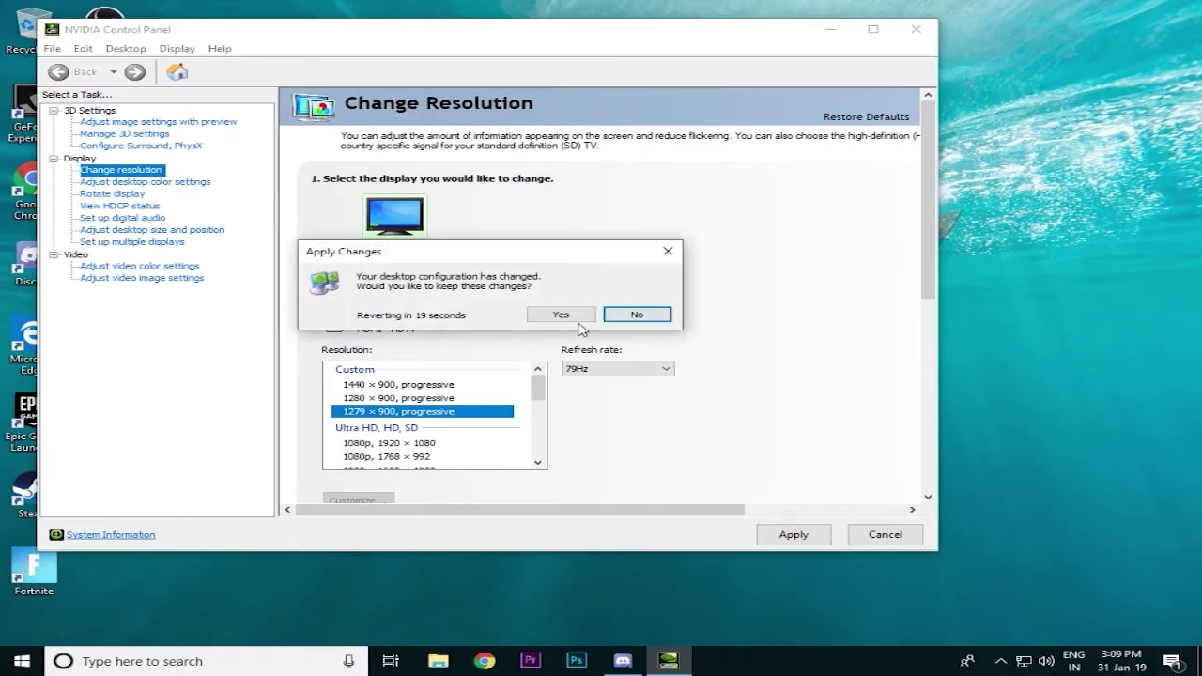
click(543, 315)
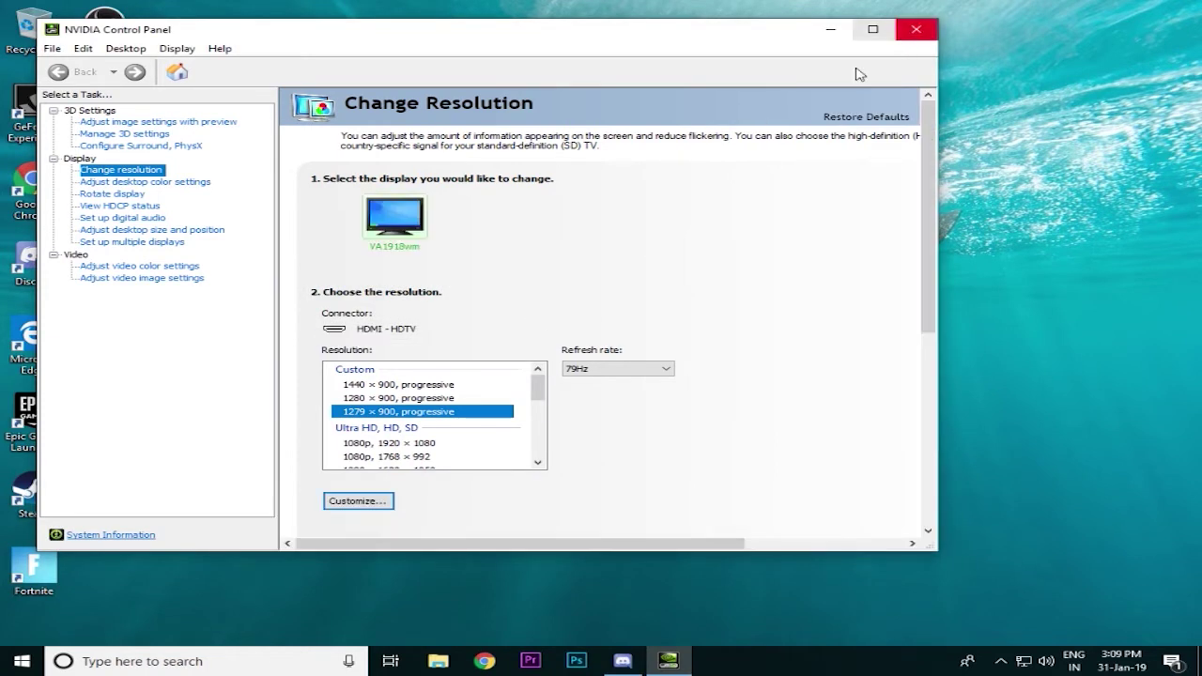
click(125, 231)
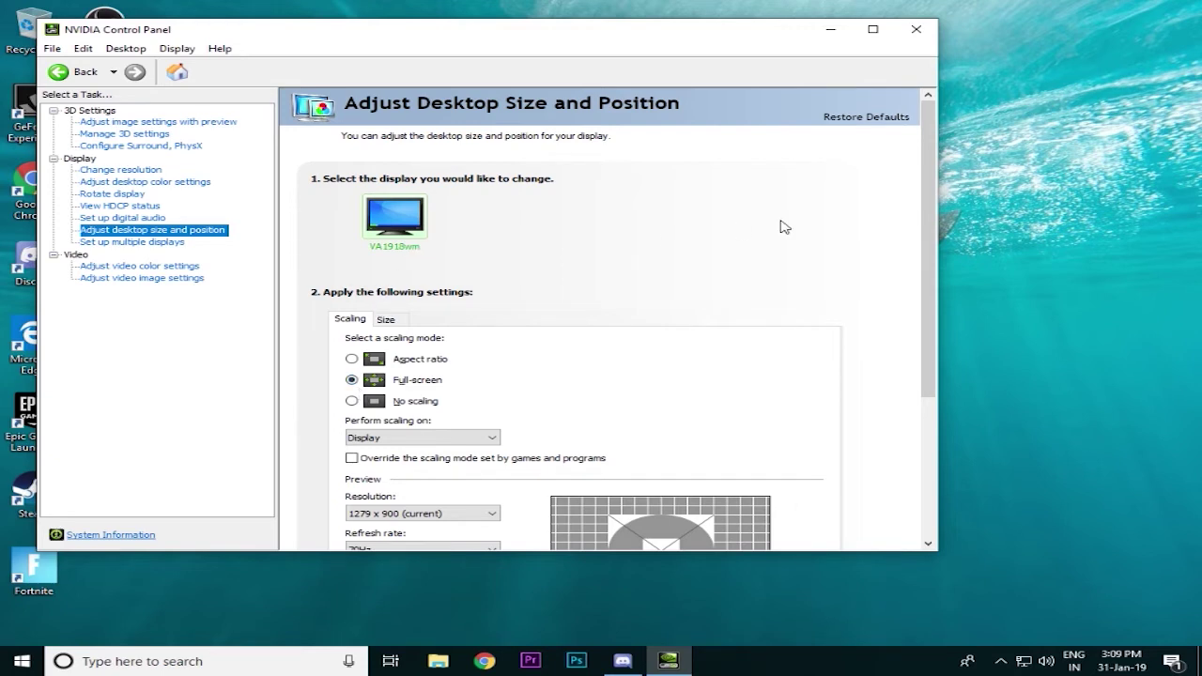
Choose Full-screen scaling in Adjust desktop size and position and apply it
scroll(488, 380, down, 1)
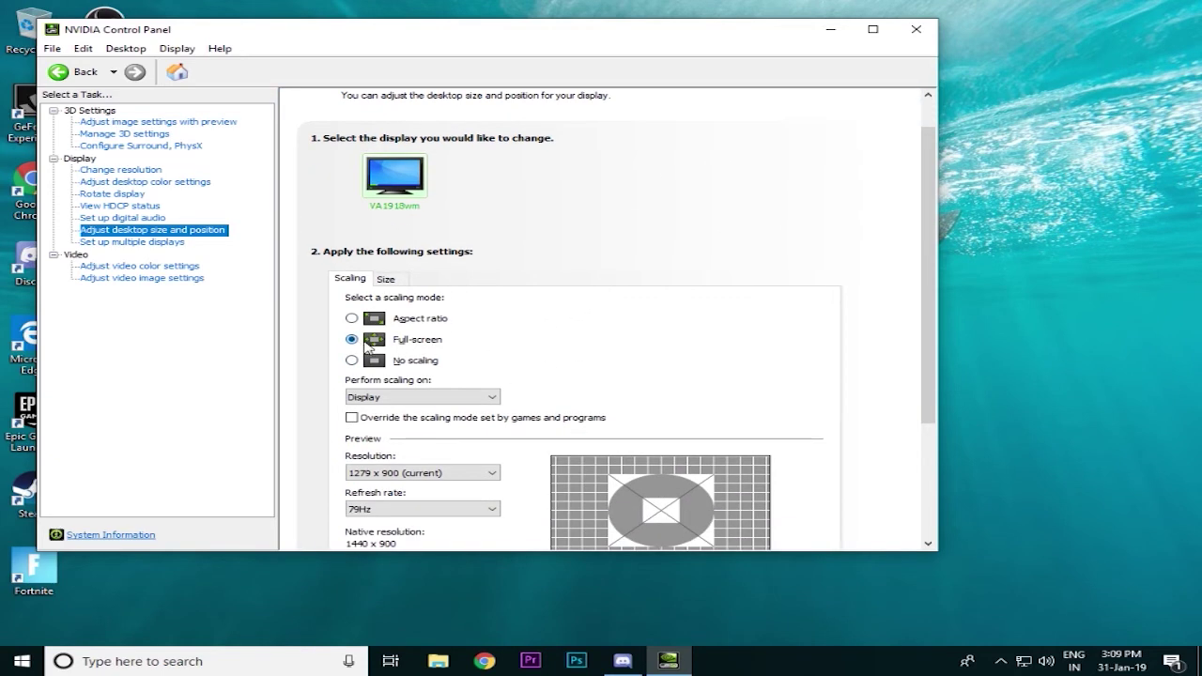
scroll(645, 348, down, 3)
scroll(645, 348, up, 4)
scroll(648, 349, down, 4)
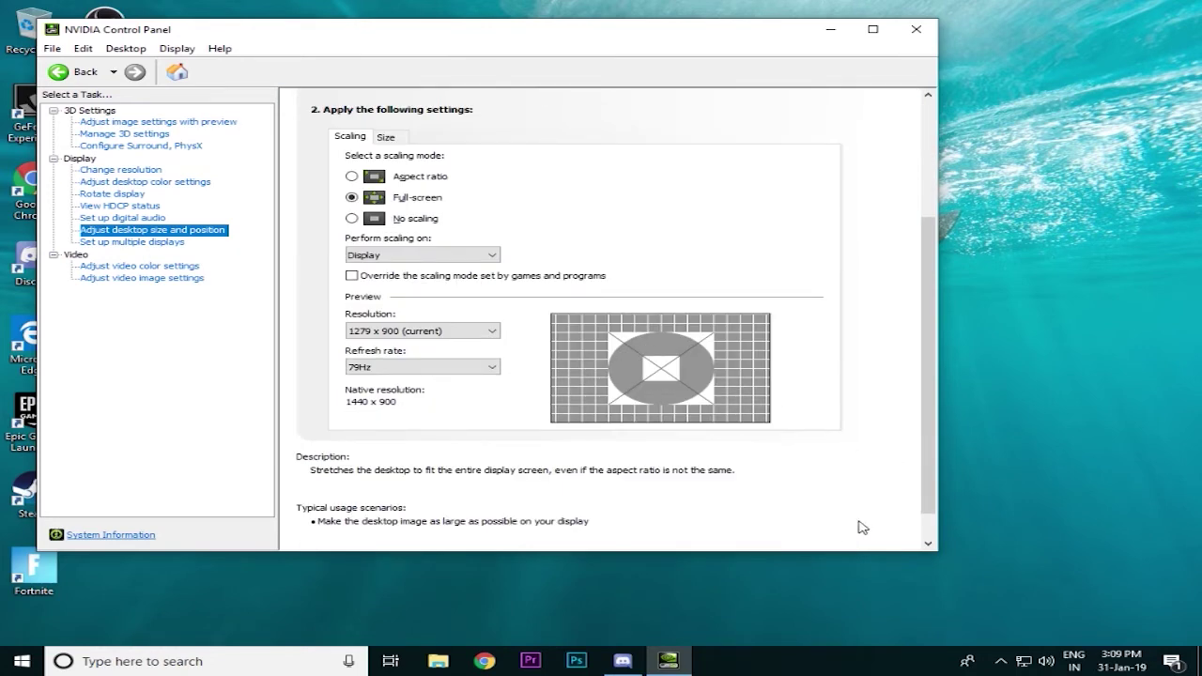
click(351, 175)
click(353, 198)
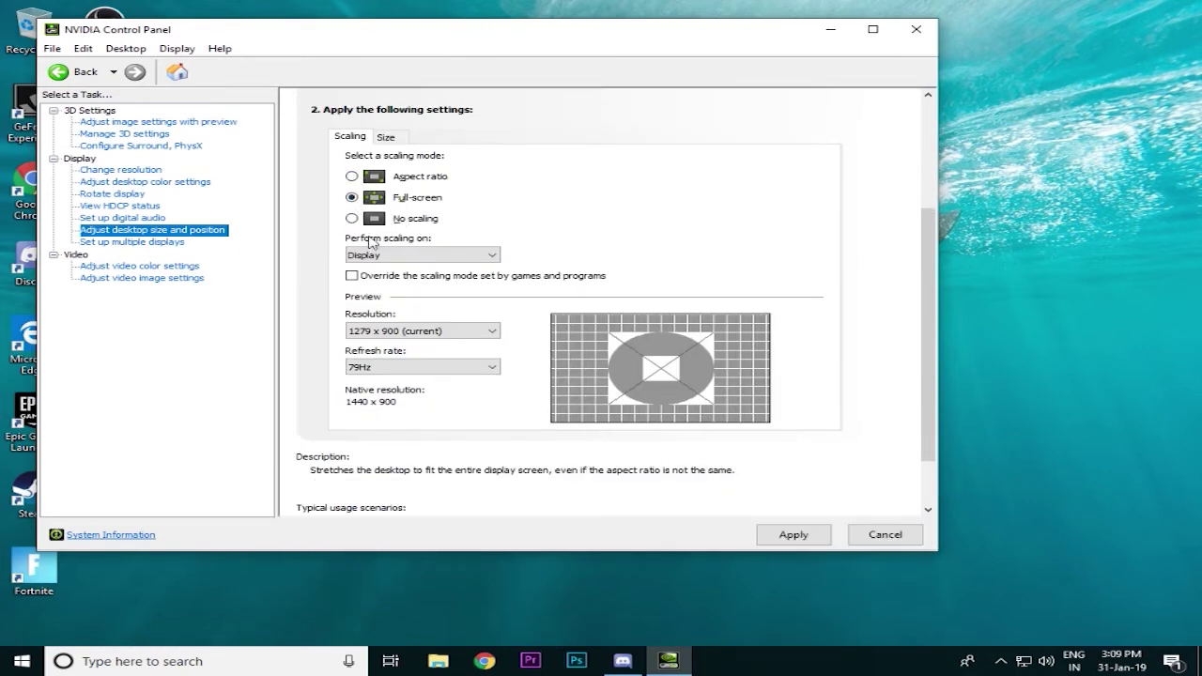
click(794, 535)
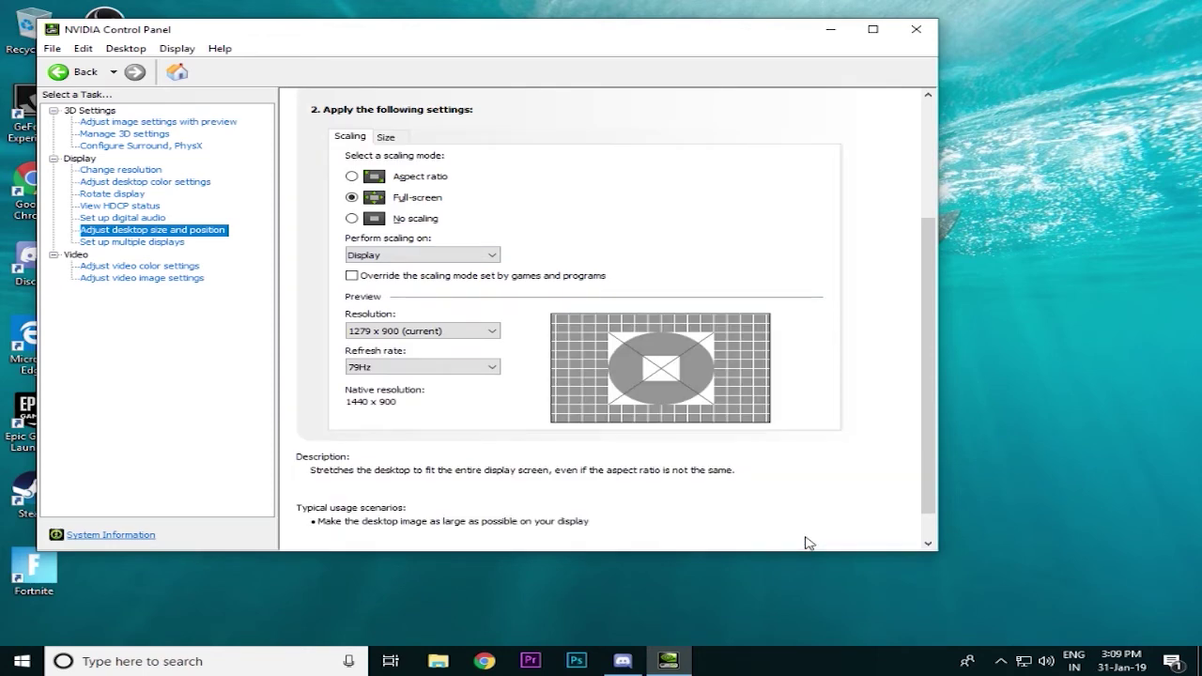
Close NVIDIA Control Panel and refresh the desktop
click(916, 30)
right_click(658, 100)
click(720, 142)
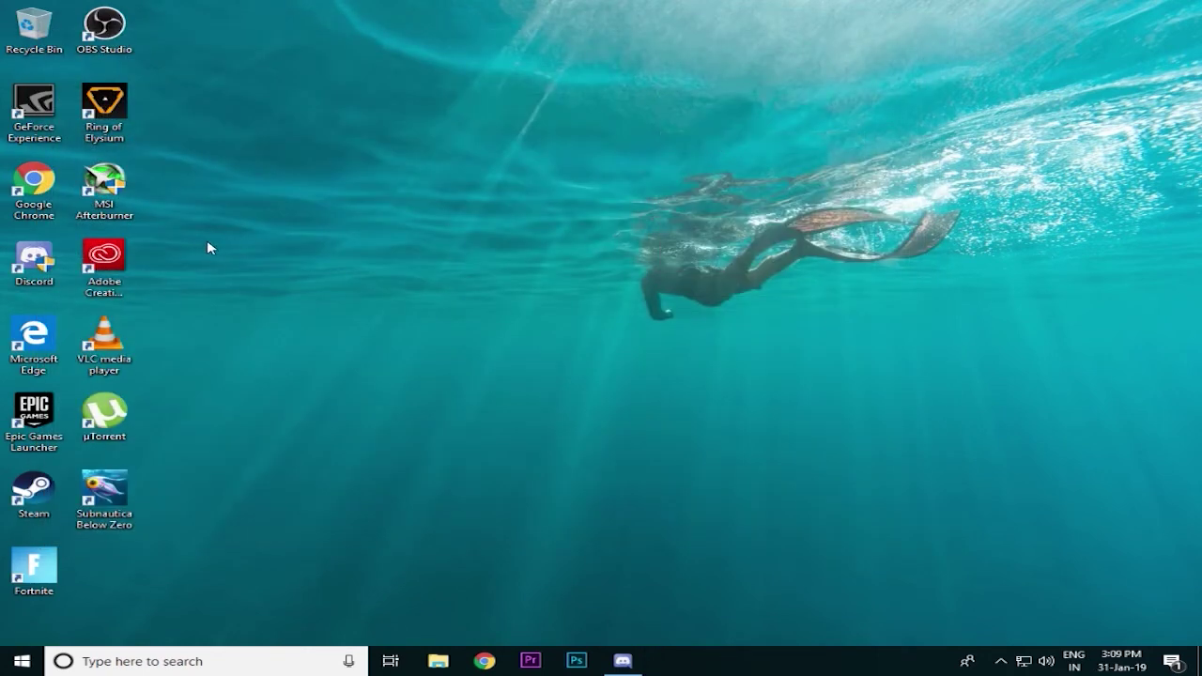
Start the Epic Games Launcher and launch Fortnite from the Library
double_click(58, 406)
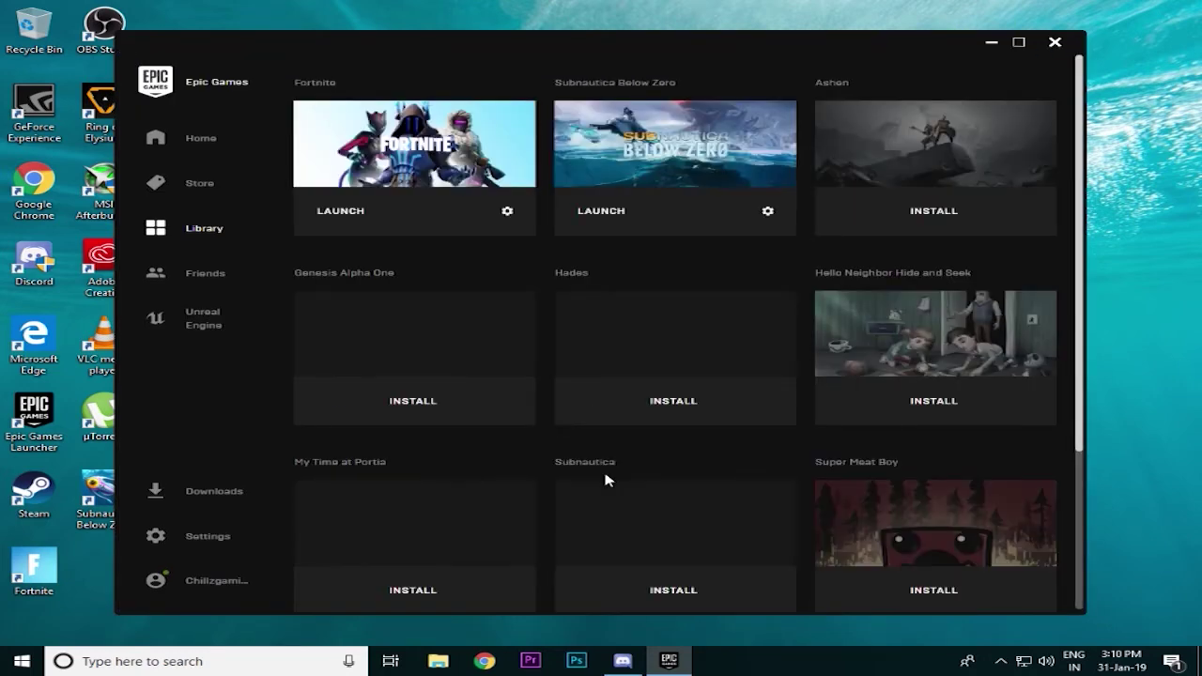
click(394, 223)
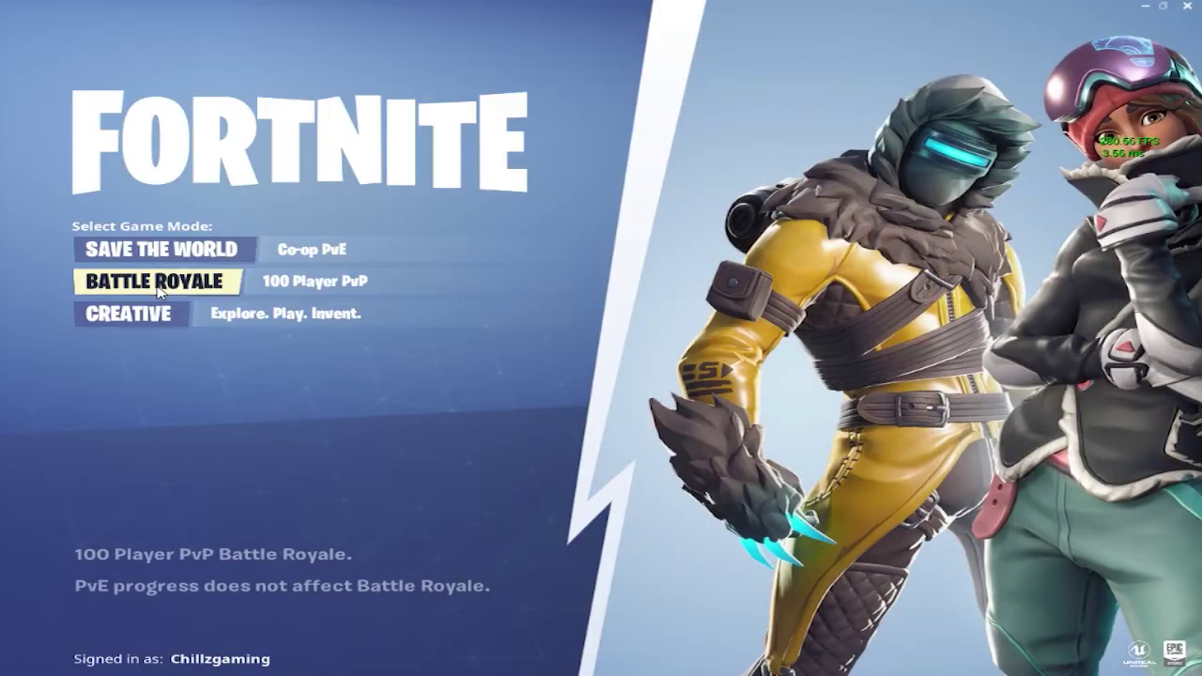
Enter Battle Royale, skip the news to the lobby, and open the game settings
click(156, 284)
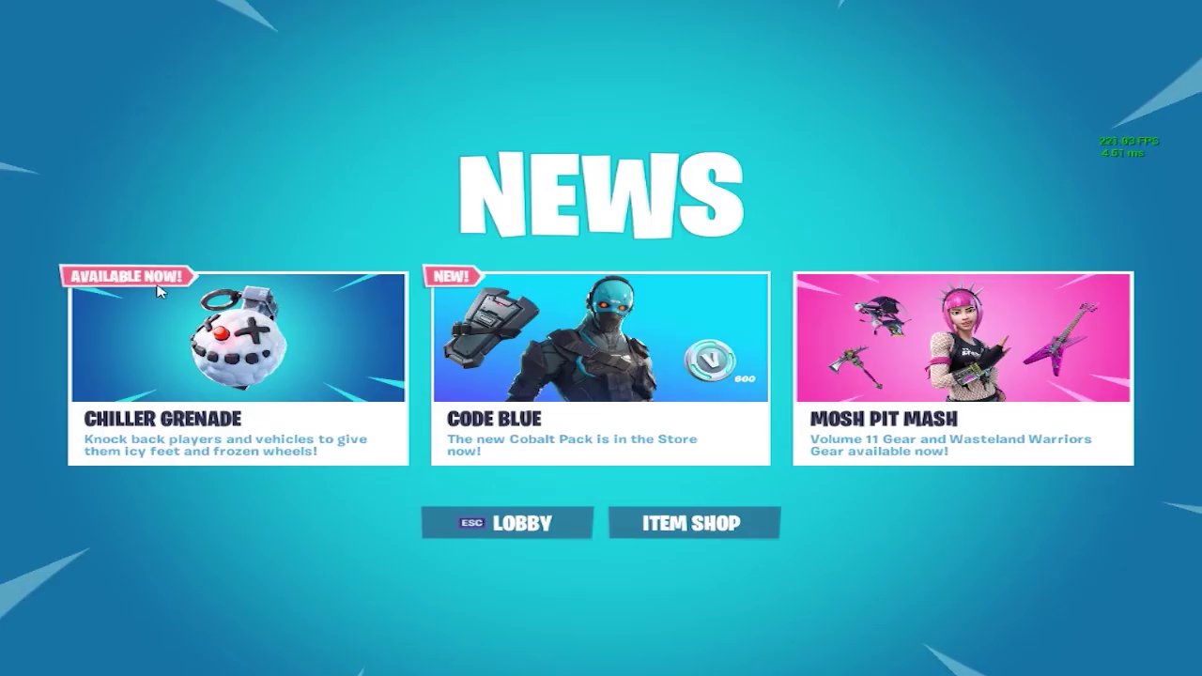
click(540, 522)
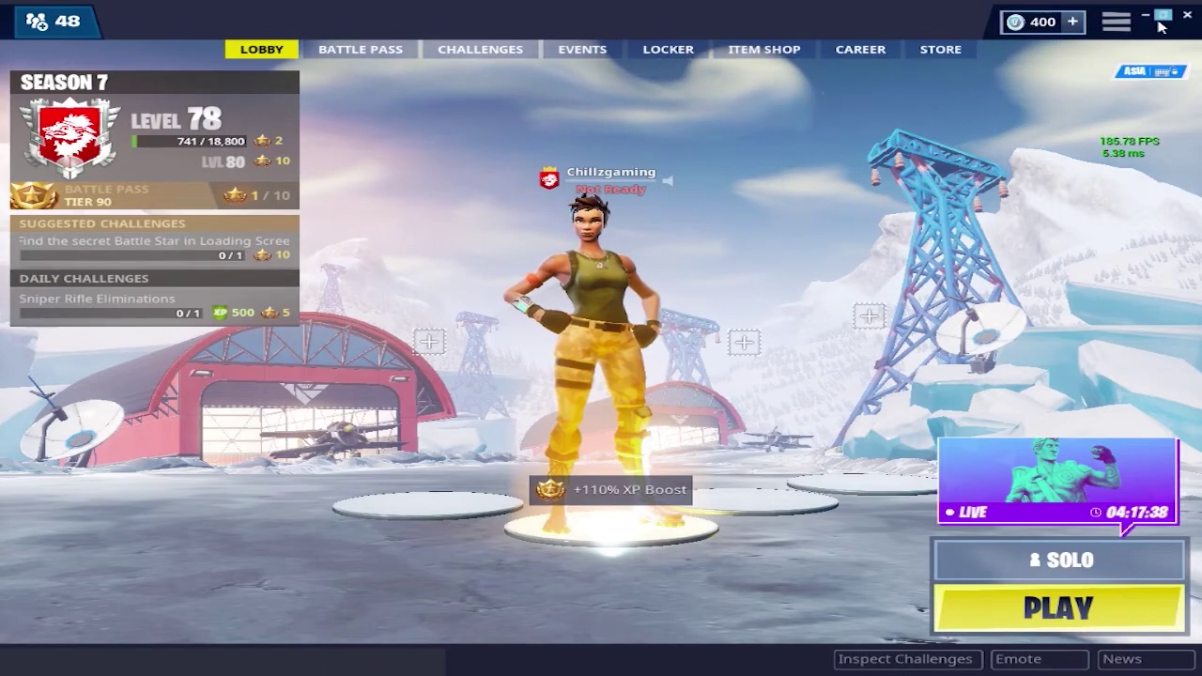
click(1116, 21)
click(1112, 79)
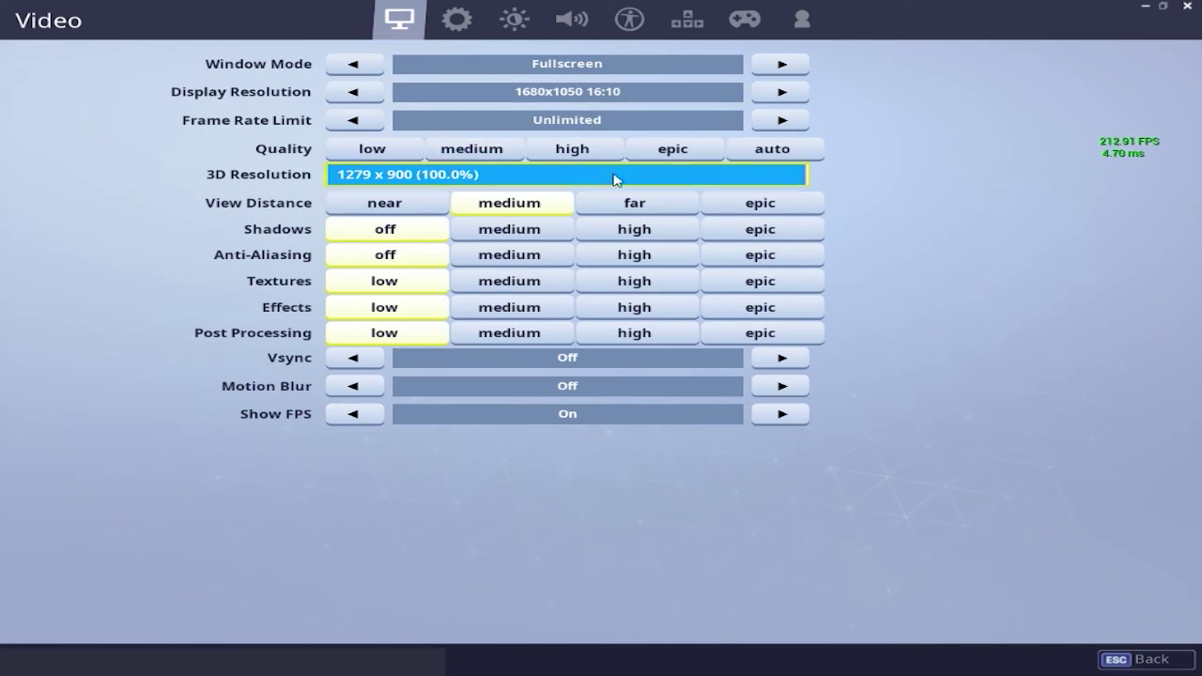
Cycle Window Mode through Windowed Fullscreen and Windowed, then back to Fullscreen
click(779, 65)
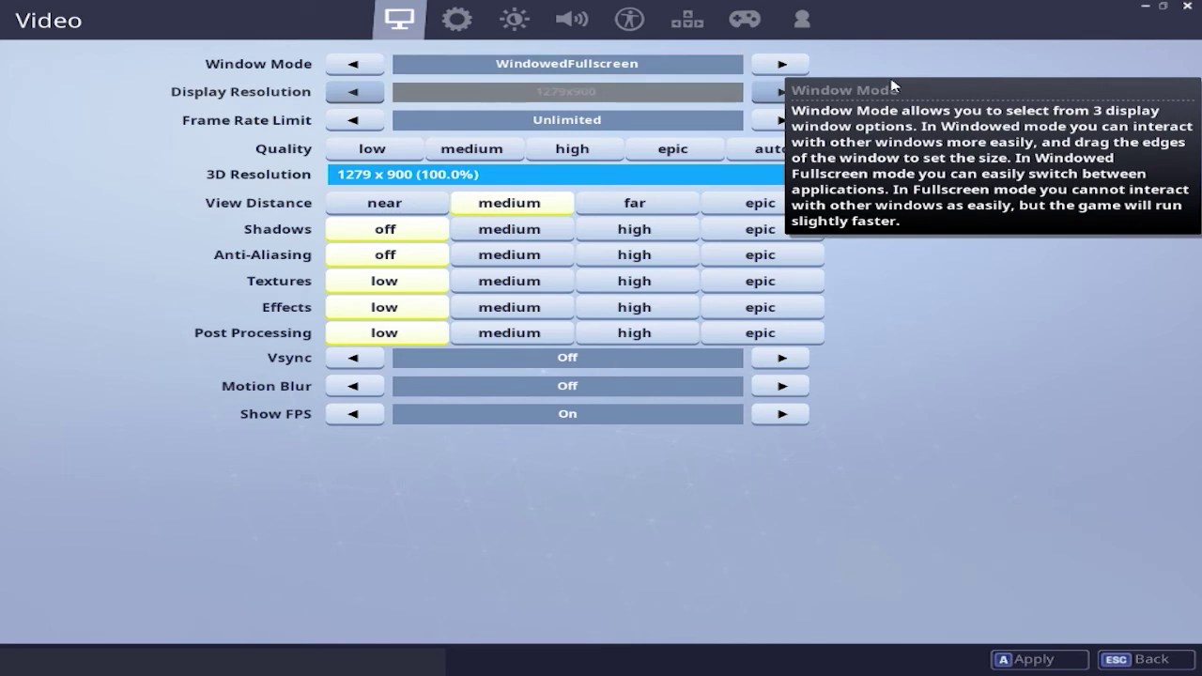
click(761, 67)
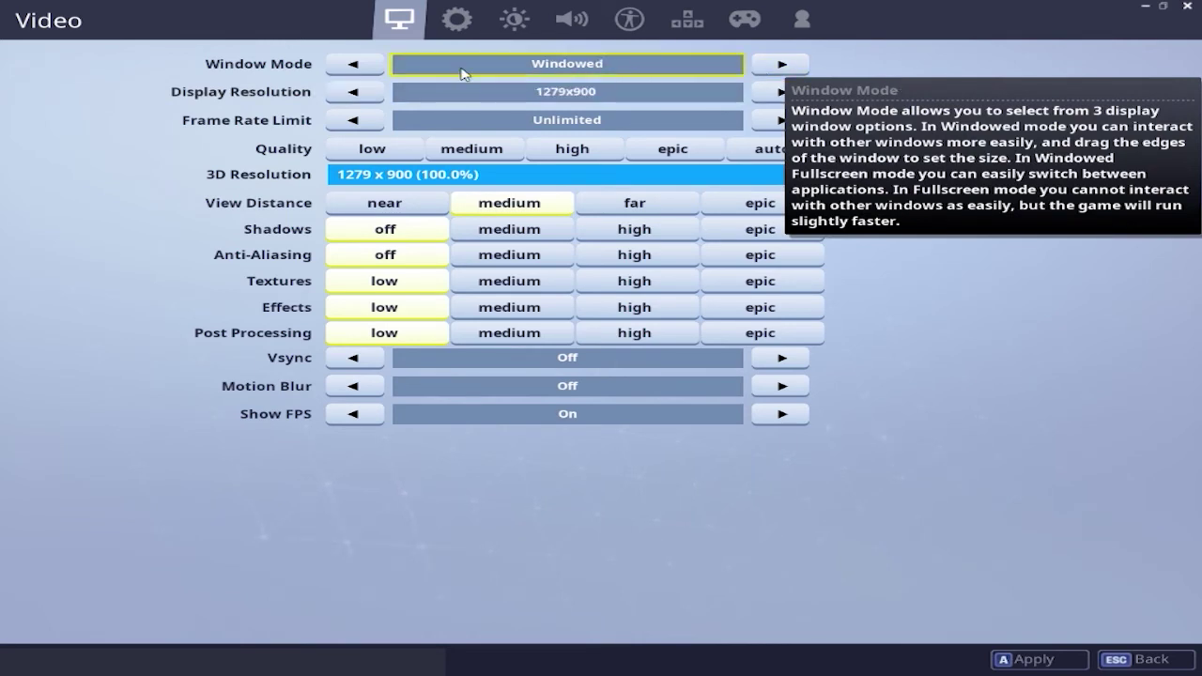
click(354, 64)
click(355, 64)
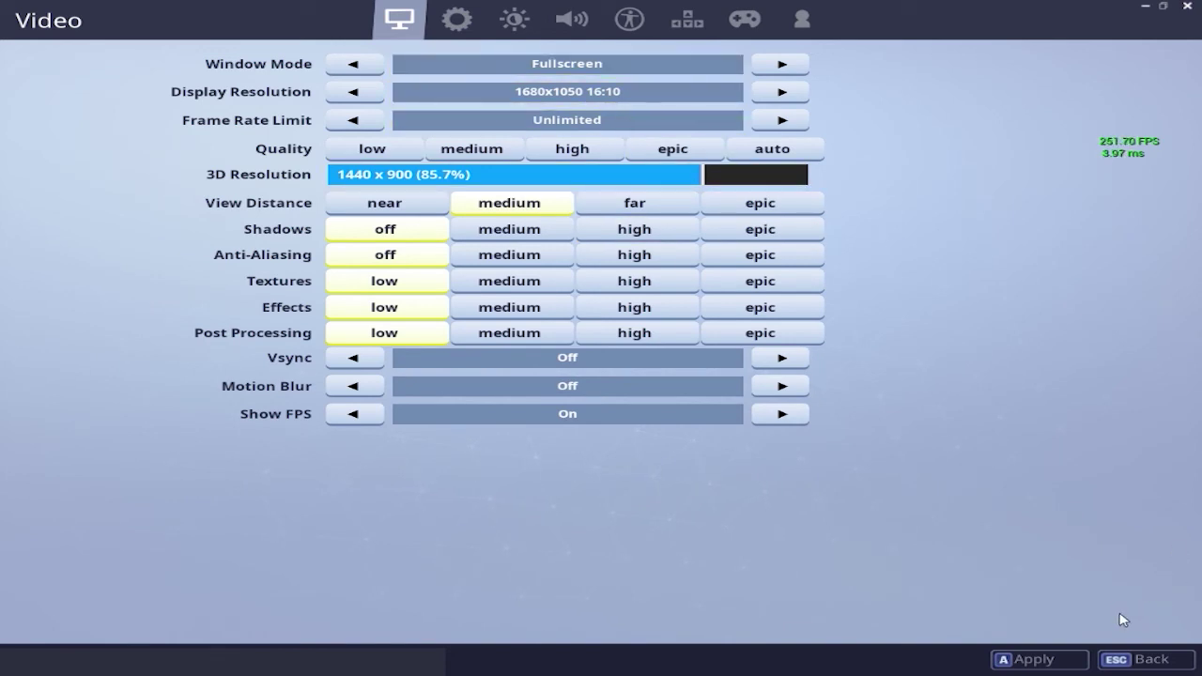
Leave settings with Don't Save, then reopen the game's Settings on the Video page
click(1147, 662)
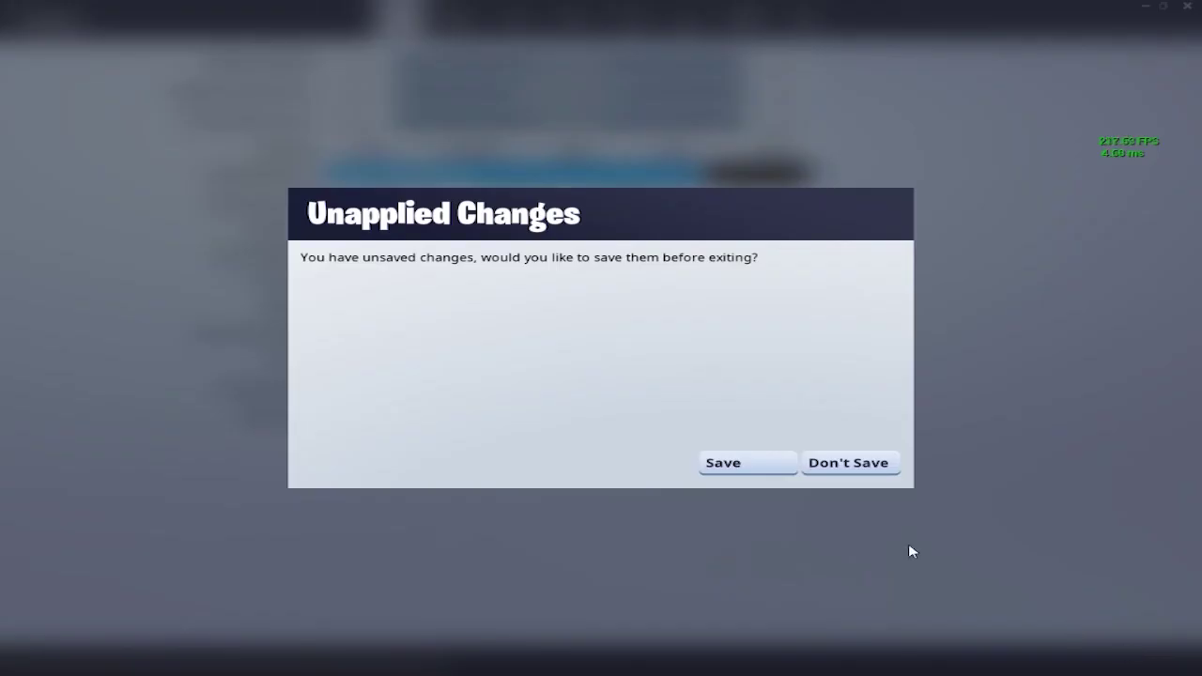
click(838, 467)
click(1116, 20)
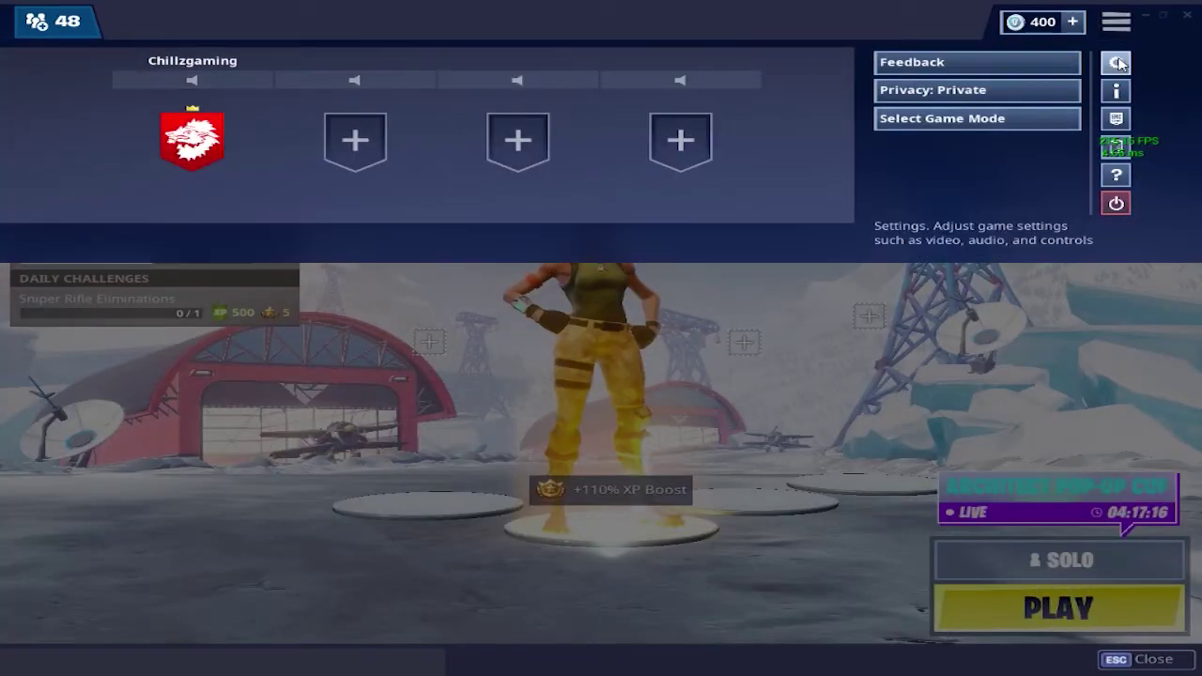
click(1114, 118)
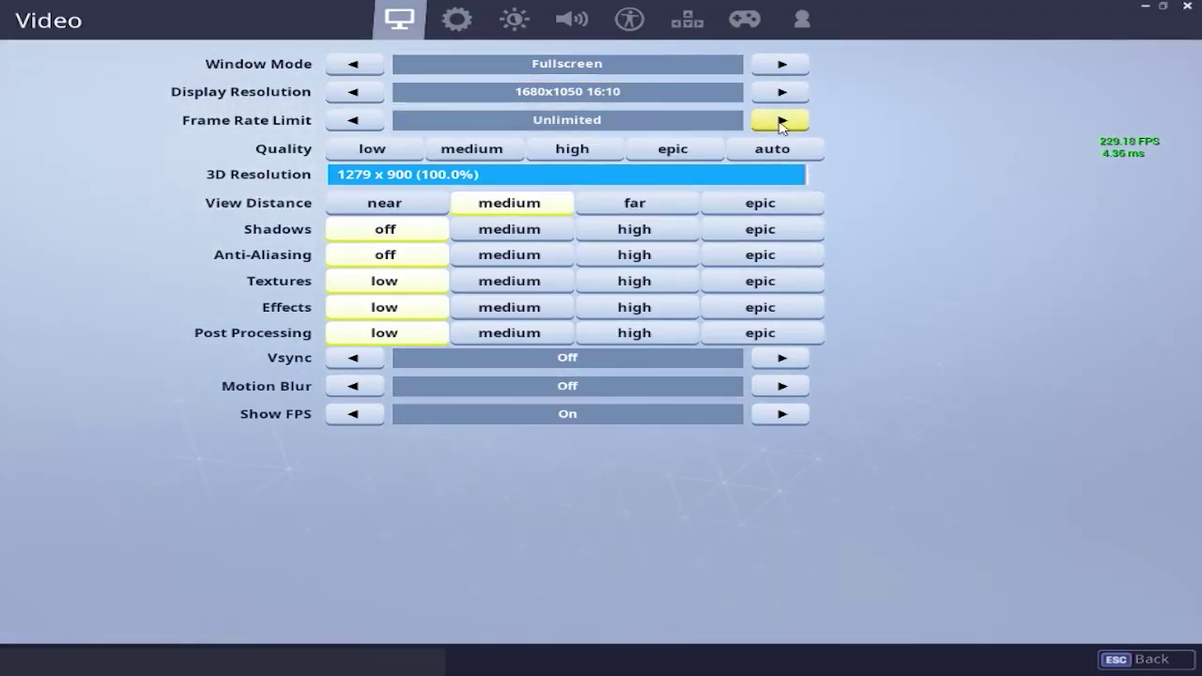